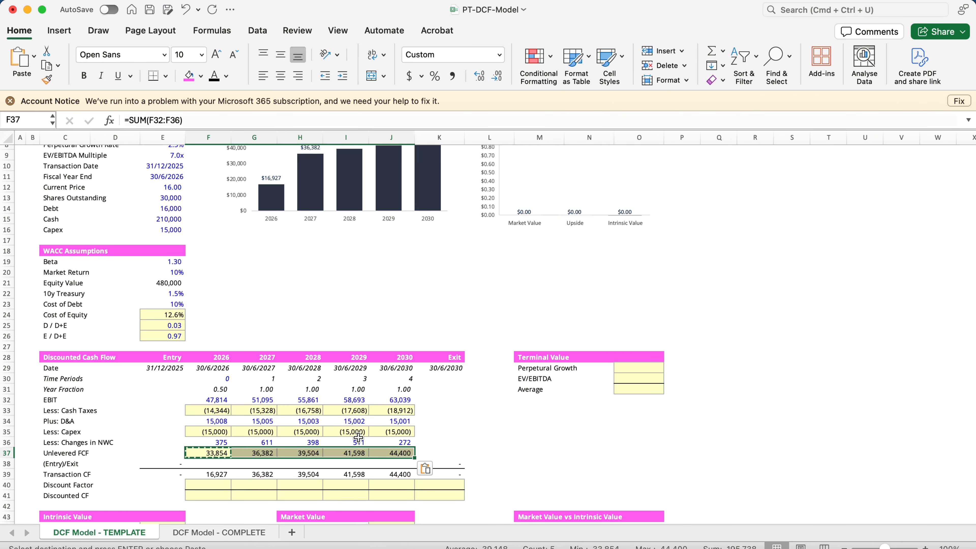
Enter the 2026 discount factor in F40 as =1/(1+E7)^F31, using the discount rate and the year fraction
{"action": "left_click", "coordinate": [480, 431]}
{"action": "key", "text": "Escape"}
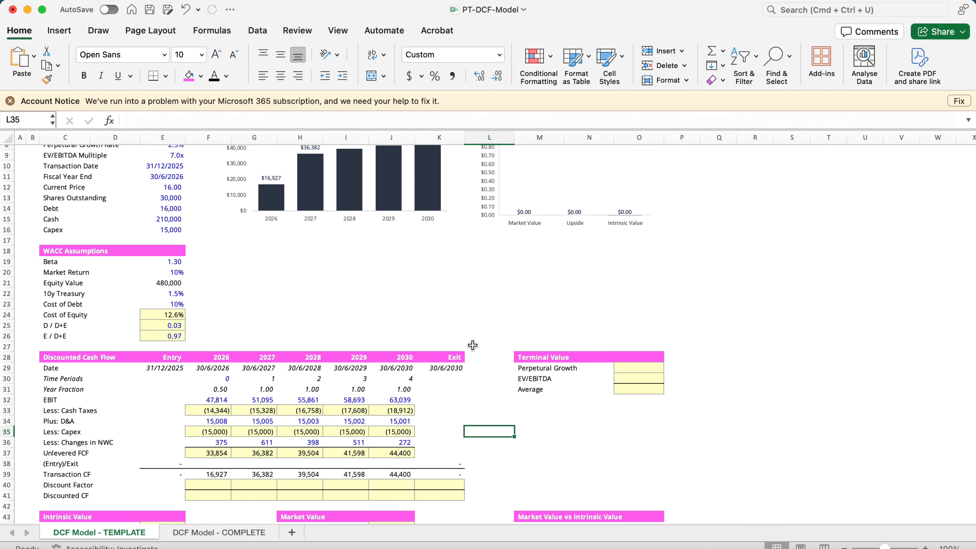
{"action": "left_click", "coordinate": [207, 485]}
{"action": "type", "text": "="}
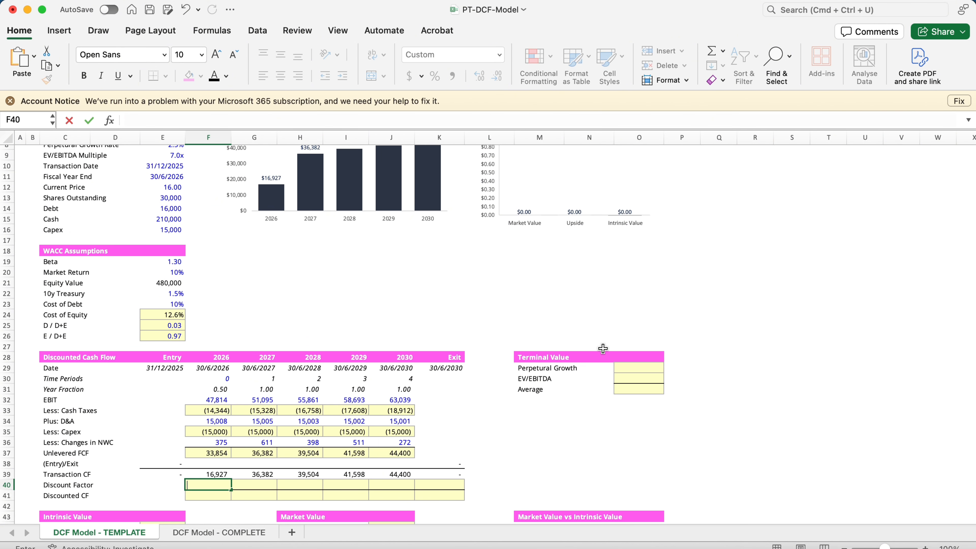
{"action": "key", "text": "Escape"}
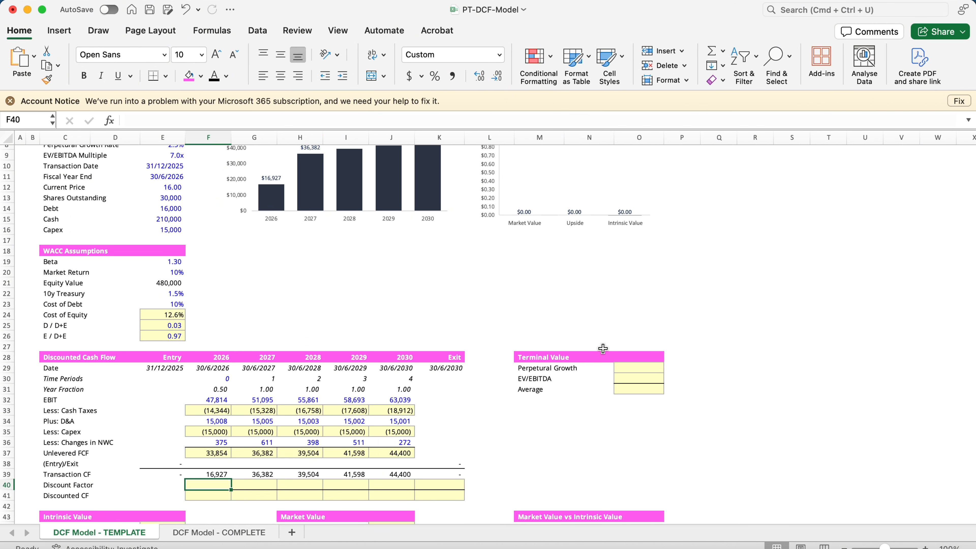
{"action": "type", "text": "=1/(1+"}
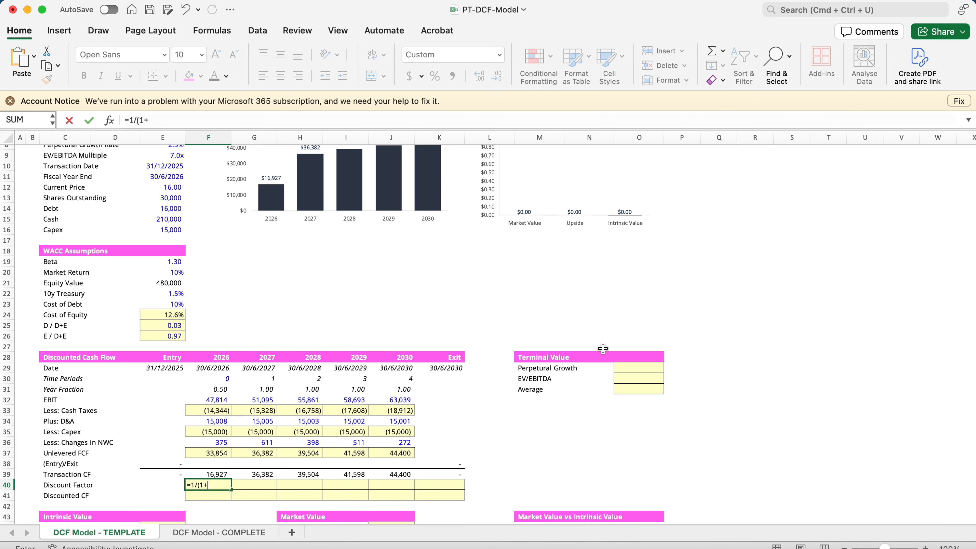
{"action": "scroll", "coordinate": [238, 273], "scroll_direction": "up", "scroll_amount": 5}
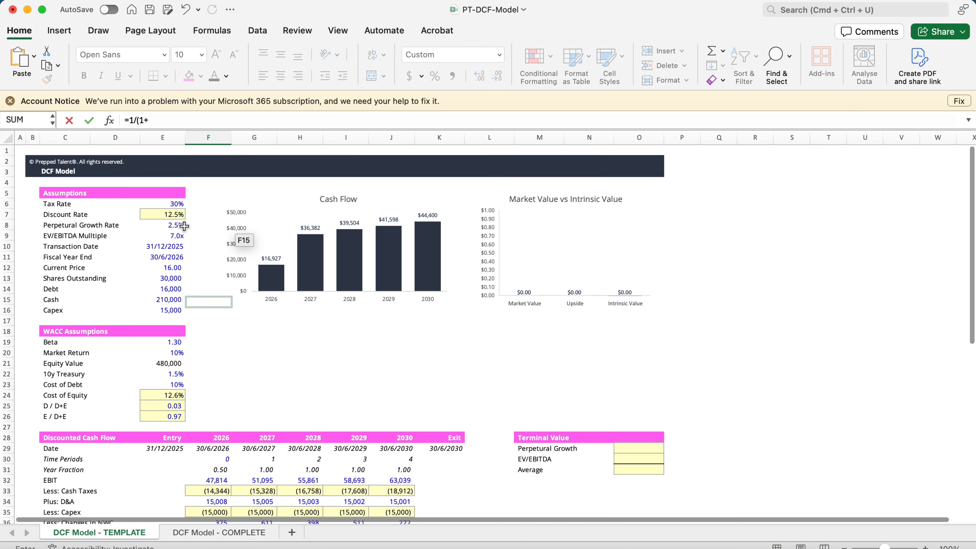
{"action": "left_click", "coordinate": [169, 214]}
{"action": "scroll", "coordinate": [288, 315], "scroll_direction": "down", "scroll_amount": 5}
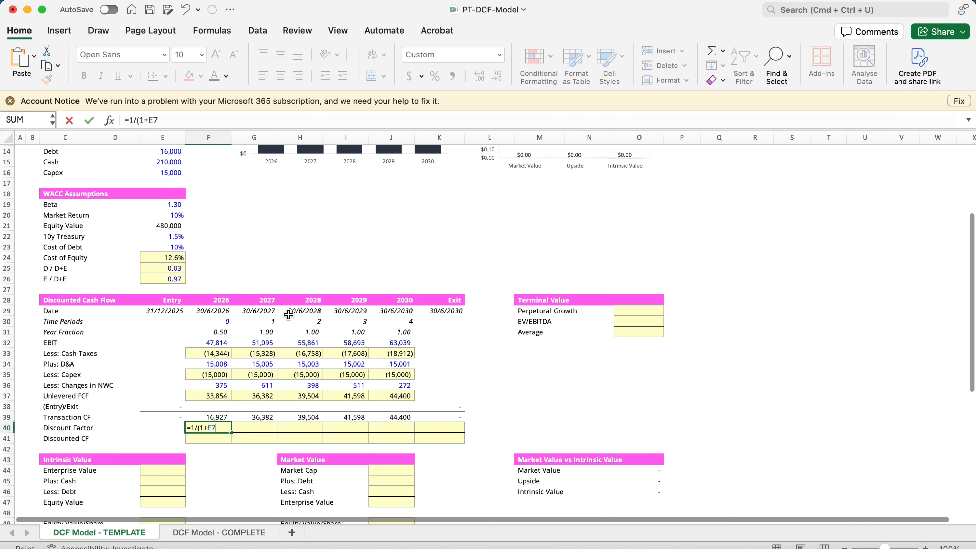
{"action": "type", "text": ")"}
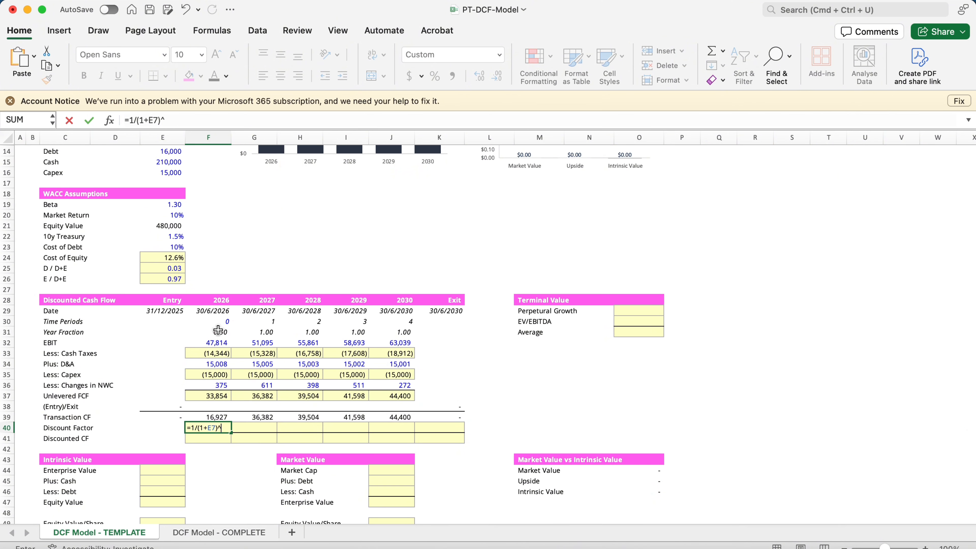
{"action": "type", "text": "^"}
{"action": "left_click", "coordinate": [218, 331]}
{"action": "key", "text": "ctrl+Return"}
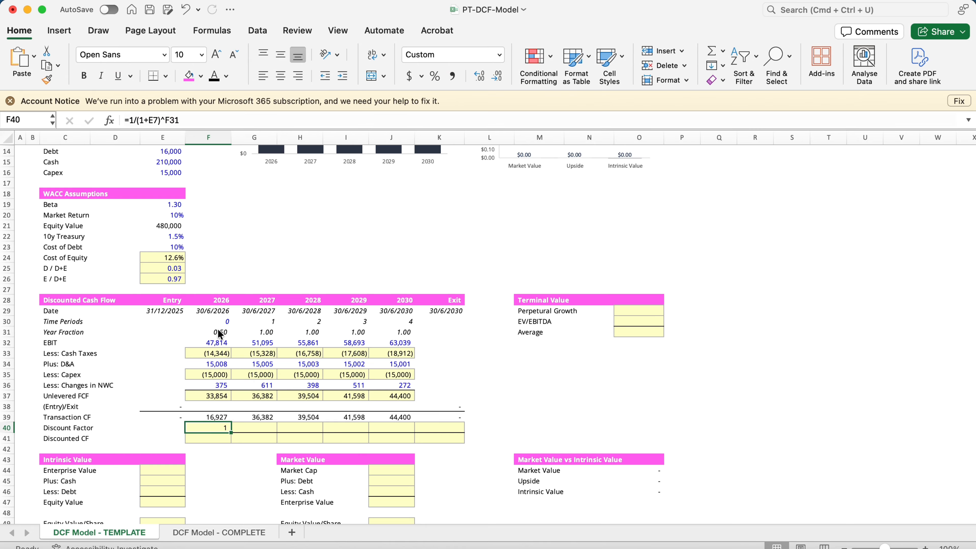
{"action": "left_click", "coordinate": [203, 119]}
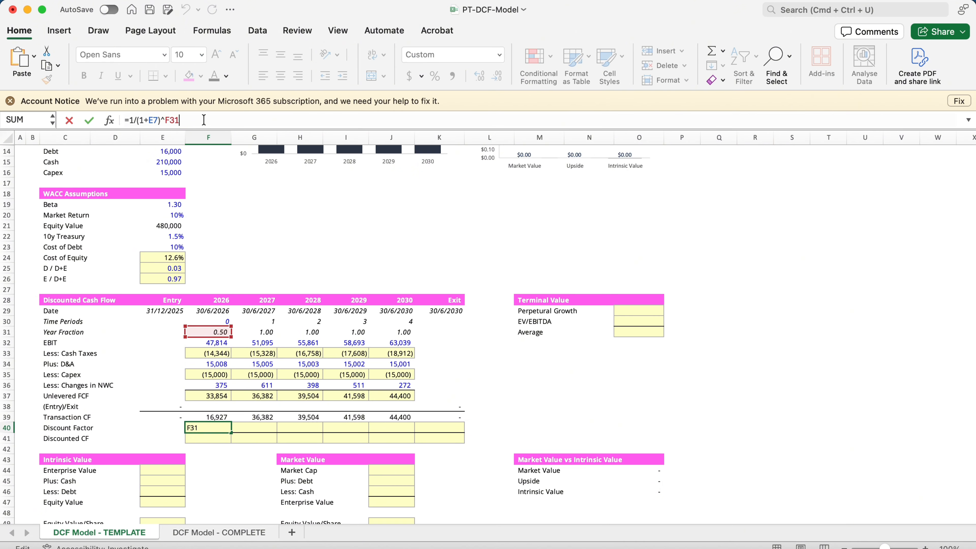
{"action": "key", "text": "Return"}
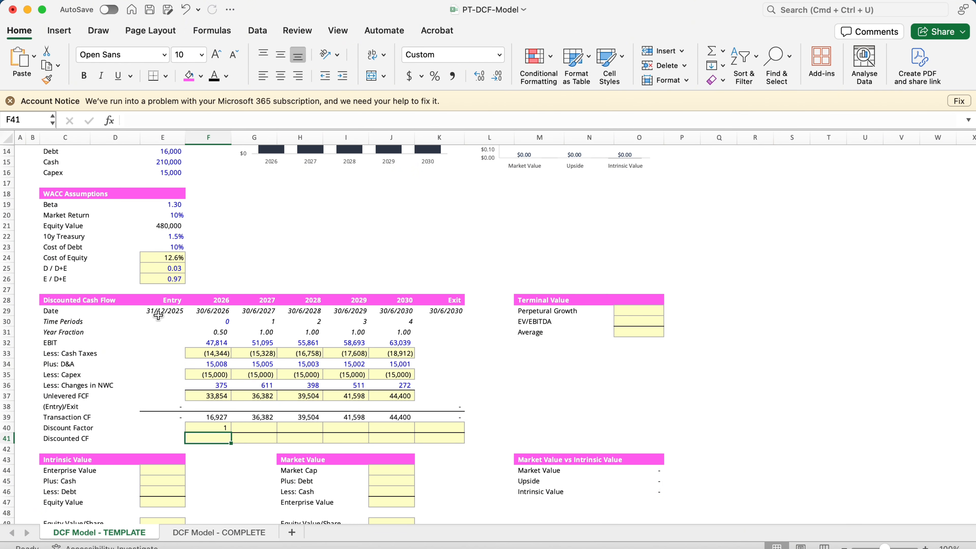
Link the 2026 time period in F30 to the year fraction below it with =F31
{"action": "left_click_drag", "start_coordinate": [217, 321], "coordinate": [380, 326]}
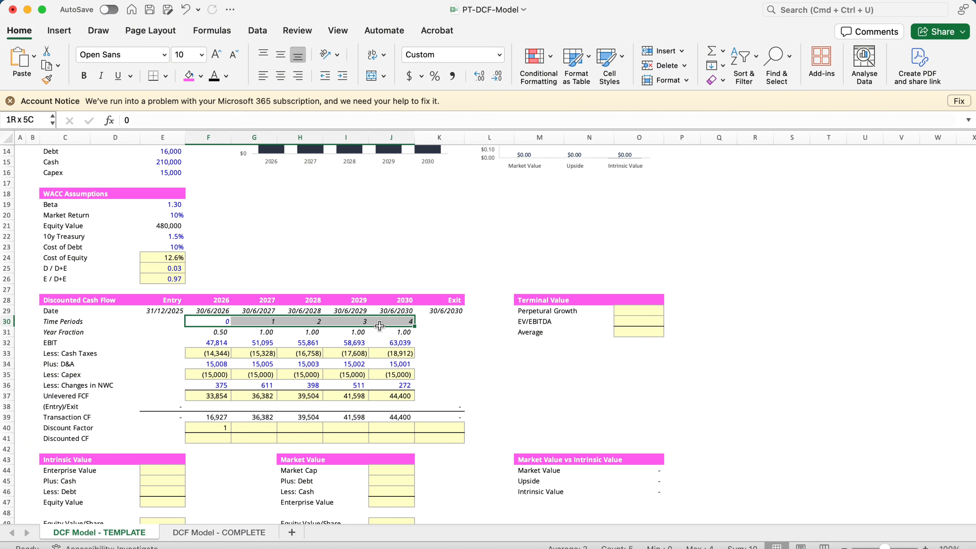
{"action": "left_click", "coordinate": [215, 324]}
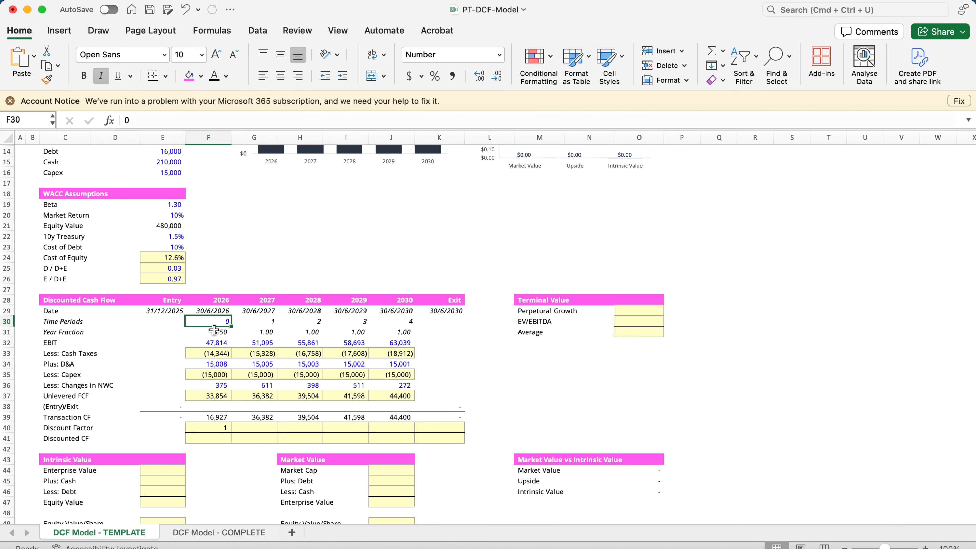
{"action": "left_click", "coordinate": [214, 330]}
{"action": "left_click", "coordinate": [212, 322]}
{"action": "type", "text": "="}
{"action": "key", "text": "Down"}
{"action": "key", "text": "Return"}
{"action": "key", "text": "Up"}
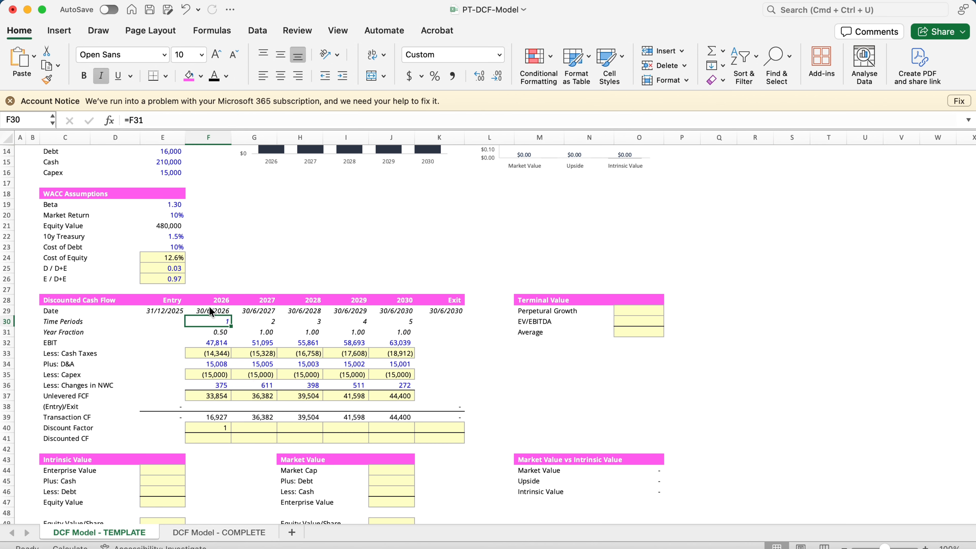
Show the time periods for 2026 to 2030 (F30:J30) with one decimal place
{"action": "key", "text": "shift+Right"}
{"action": "key", "text": "shift+Right"}
{"action": "key", "text": "shift+Right"}
{"action": "key", "text": "shift+Right"}
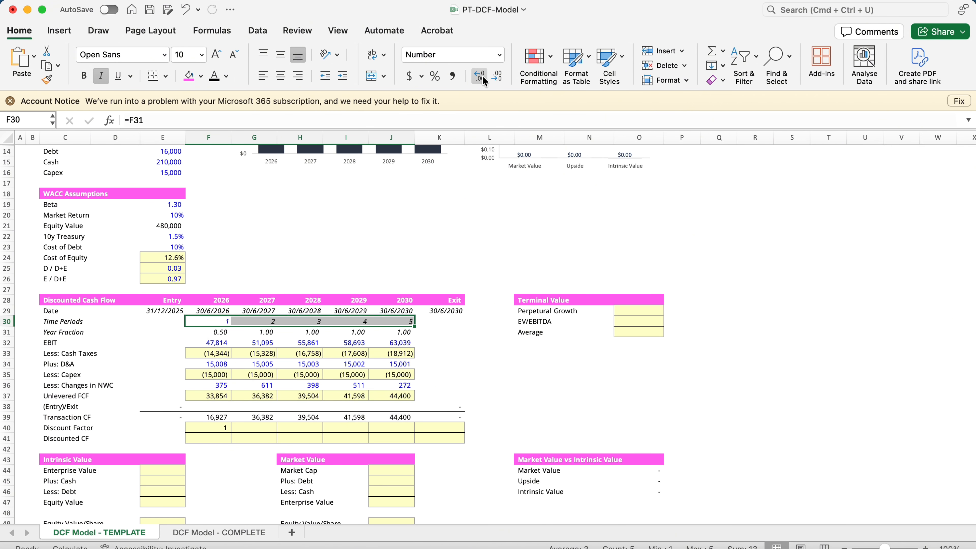
{"action": "left_click", "coordinate": [482, 75]}
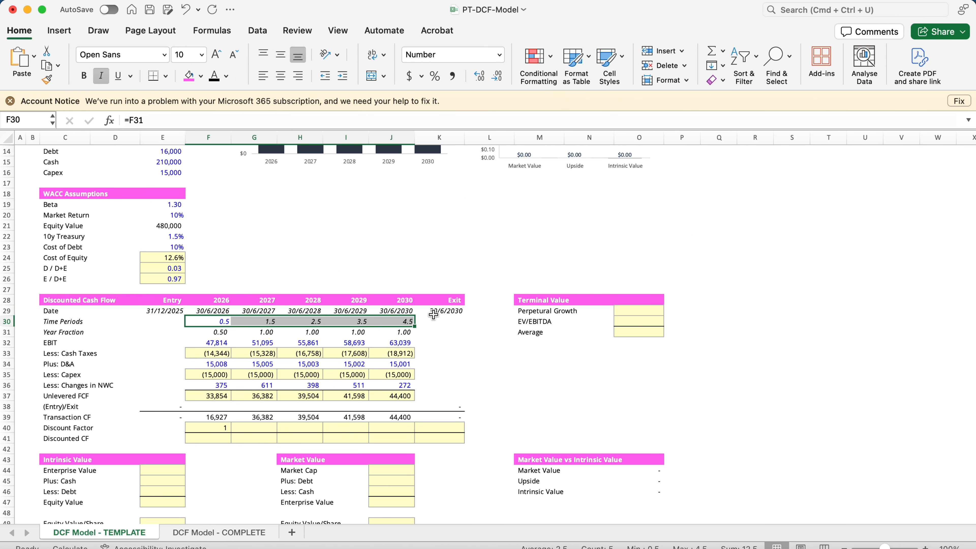
Change the exponent in the 2026 discount factor formula (F40) to the time period in F30, displaying two decimals
{"action": "left_click", "coordinate": [218, 429]}
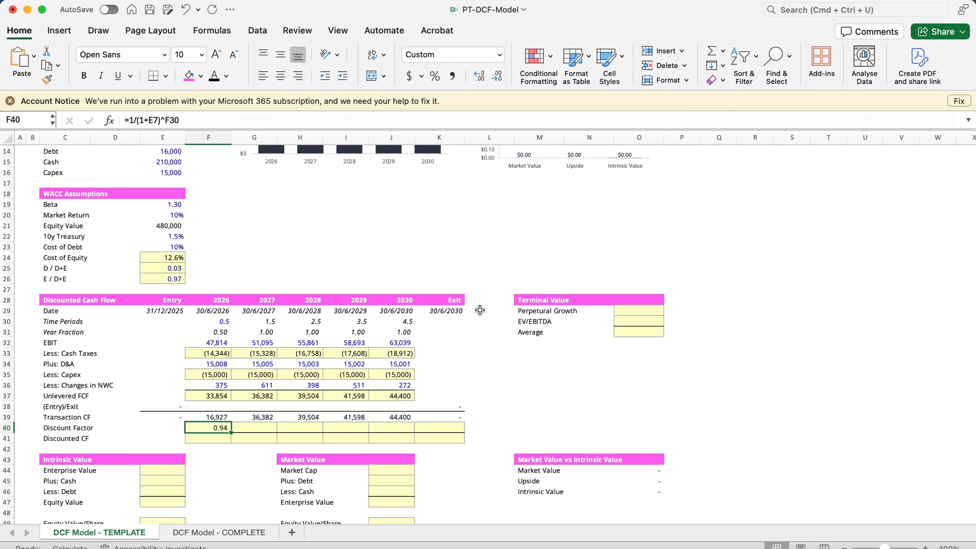
{"action": "left_click", "coordinate": [222, 323]}
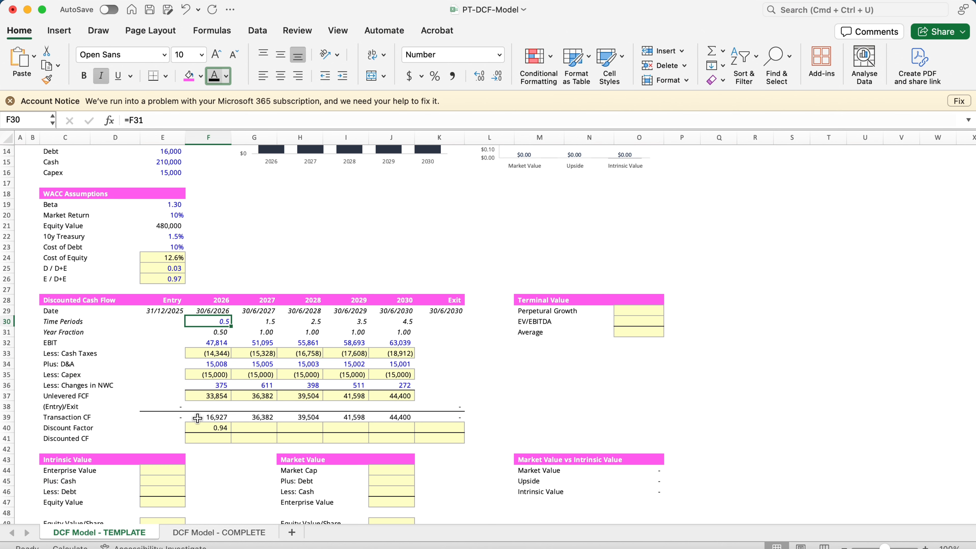
{"action": "scroll", "coordinate": [198, 417], "scroll_direction": "up", "scroll_amount": 5}
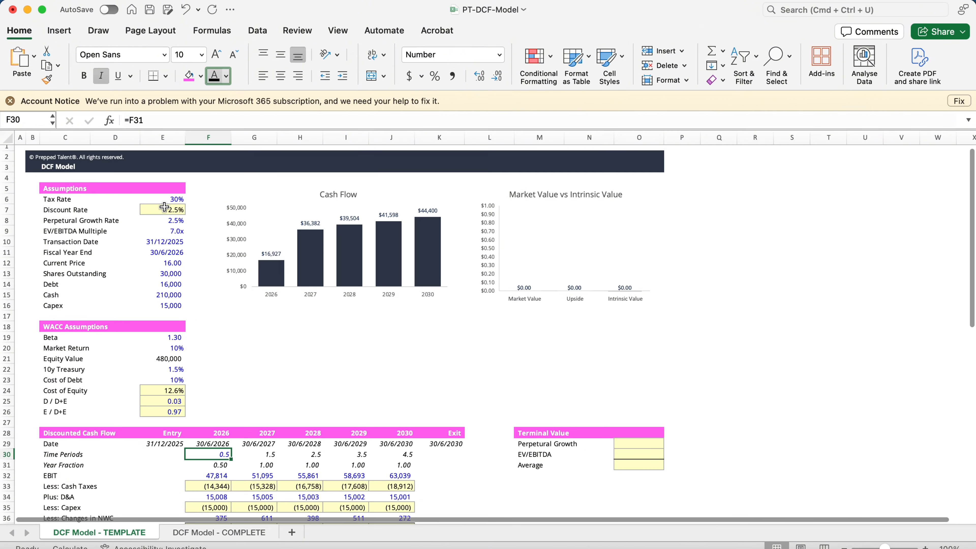
{"action": "left_click", "coordinate": [163, 203]}
{"action": "scroll", "coordinate": [327, 388], "scroll_direction": "down", "scroll_amount": 5}
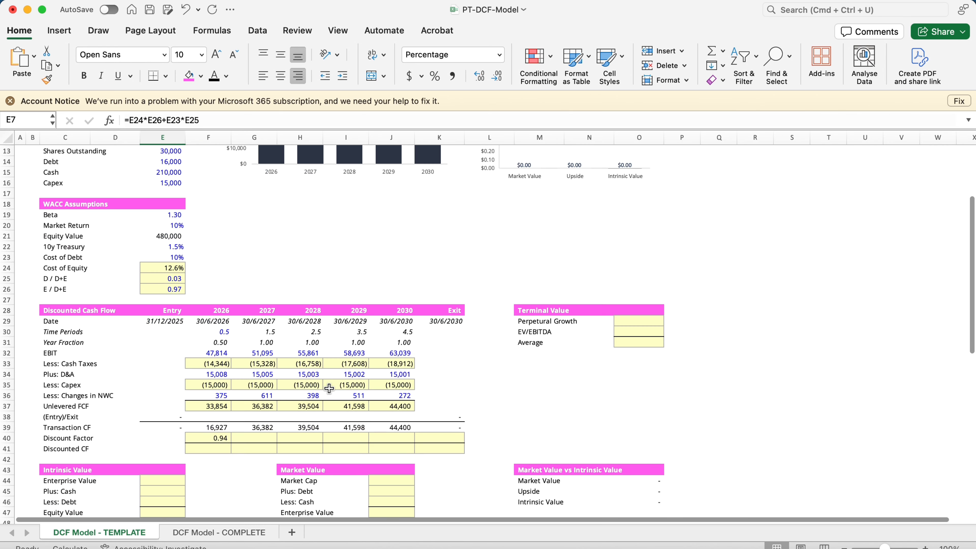
{"action": "scroll", "coordinate": [178, 409], "scroll_direction": "up", "scroll_amount": 5}
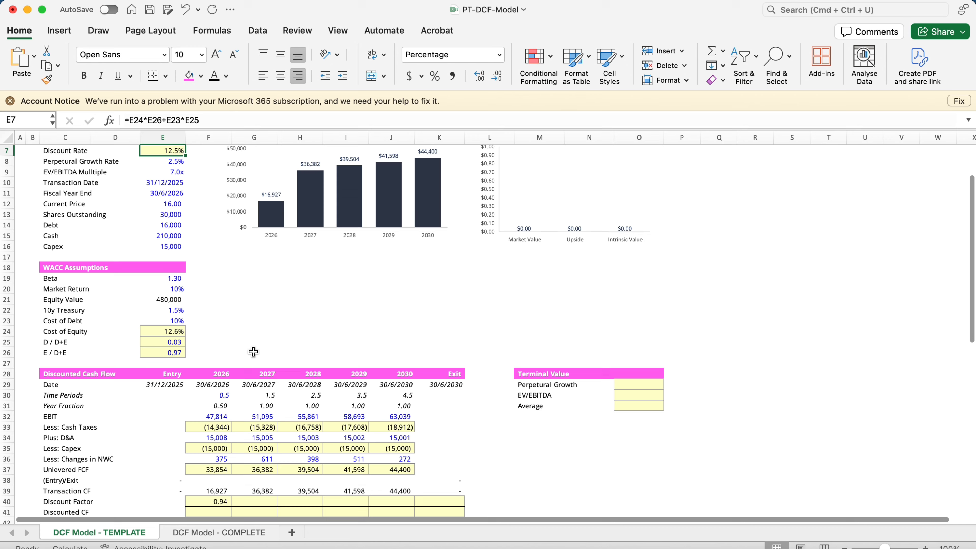
{"action": "key", "text": "super+Return"}
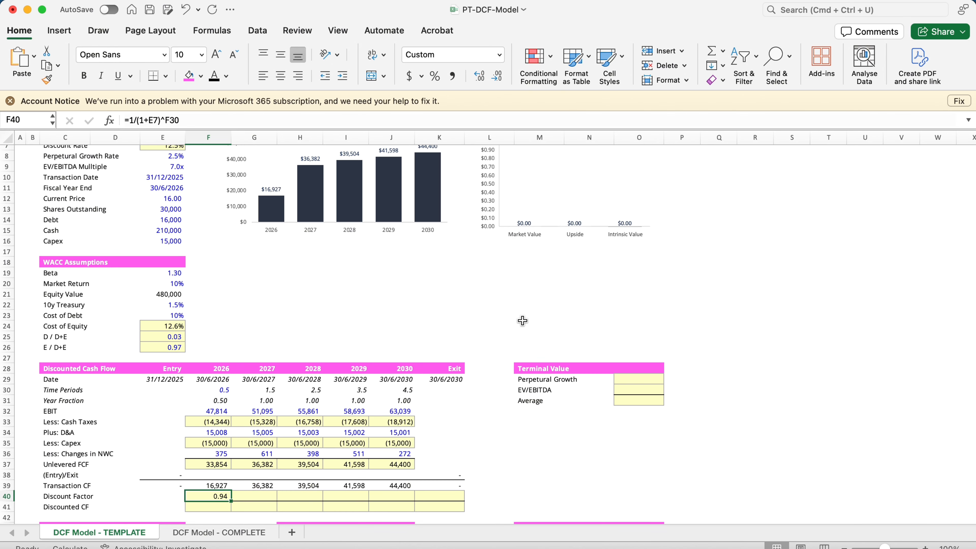
Make the discount rate reference in the F40 formula absolute, giving =1/(1+$E$7)^F30
{"action": "scroll", "coordinate": [488, 273], "scroll_direction": "down", "scroll_amount": 3}
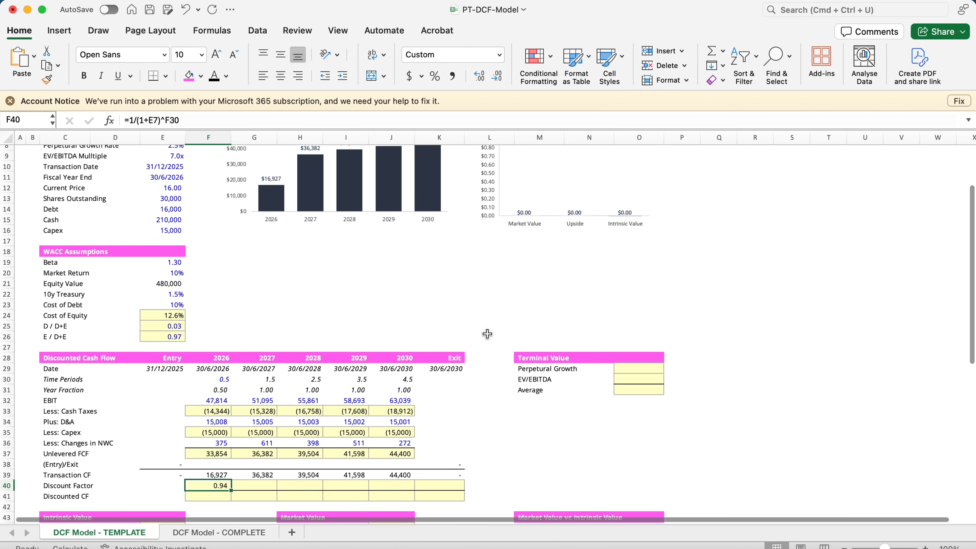
{"action": "key", "text": "F2"}
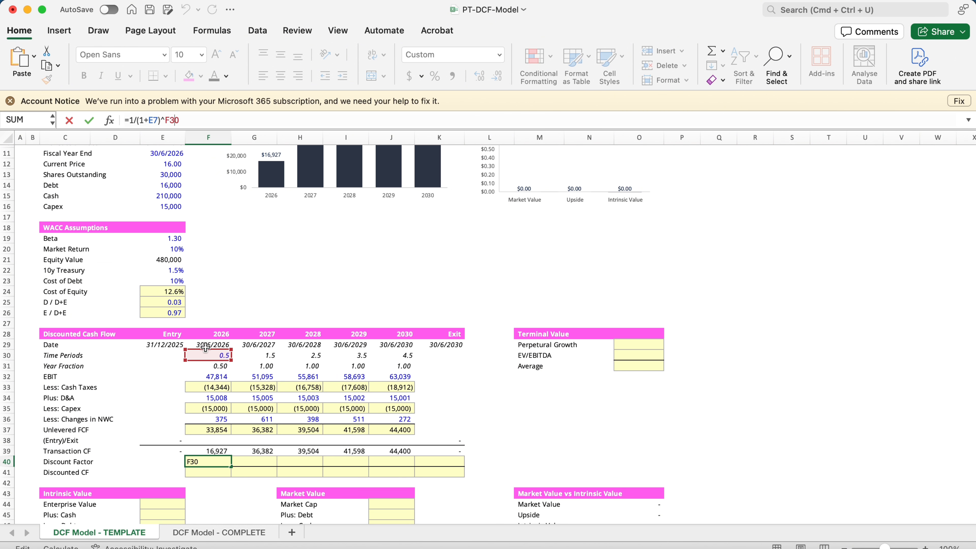
{"action": "scroll", "coordinate": [388, 358], "scroll_direction": "up", "scroll_amount": 4}
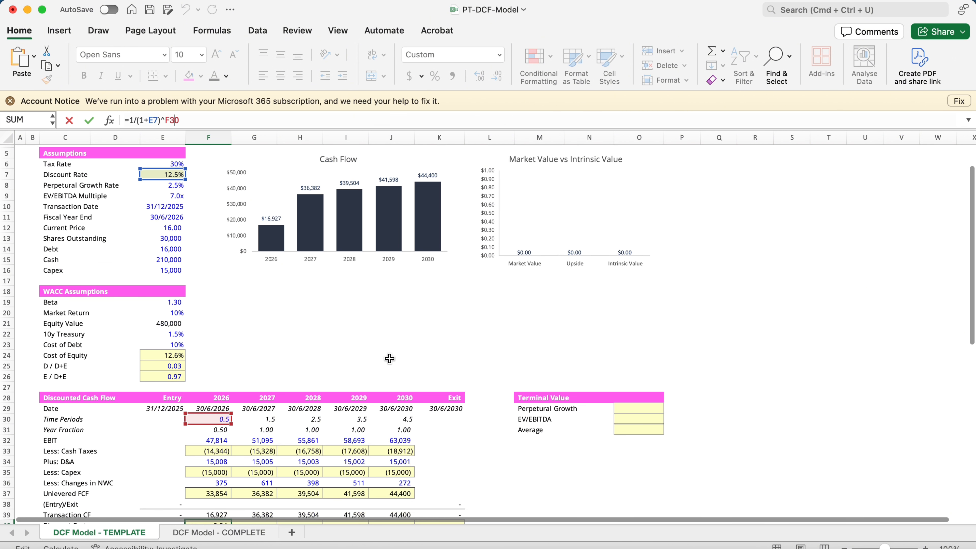
{"action": "left_click", "coordinate": [149, 120]}
{"action": "type", "text": "$E"}
{"action": "type", "text": "$"}
{"action": "key", "text": "Return"}
{"action": "key", "text": "Up"}
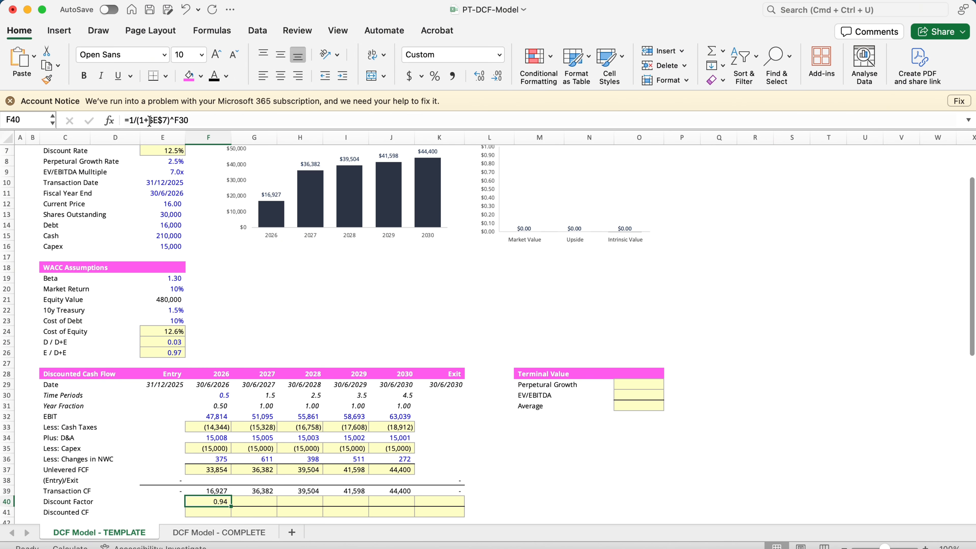
Copy the 2026 discount factor formula across 2027 to 2030 and the Exit column (through K40)
{"action": "key", "text": "super+c"}
{"action": "key", "text": "shift+Right"}
{"action": "key", "text": "shift+Right"}
{"action": "key", "text": "shift+Right"}
{"action": "key", "text": "shift+Right"}
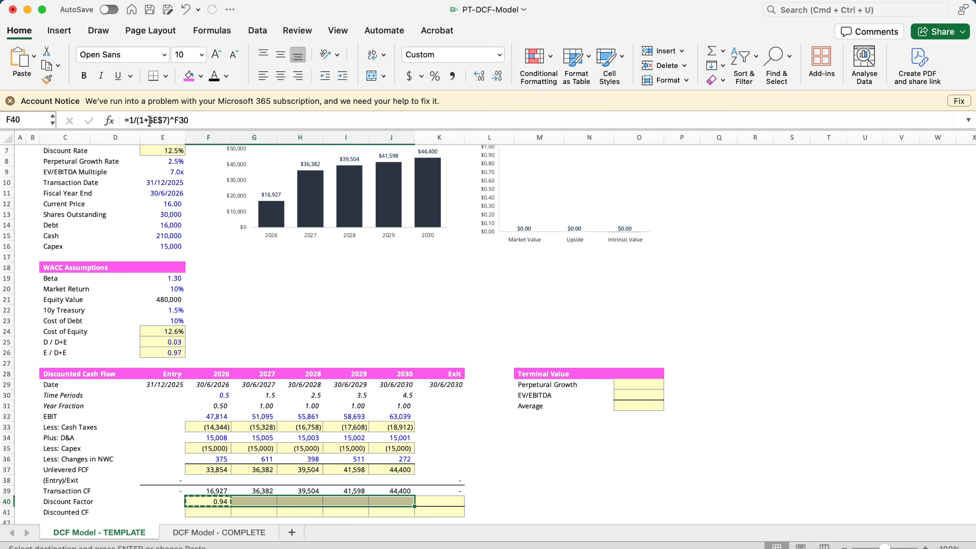
{"action": "key", "text": "shift+Right"}
{"action": "key", "text": "super+v"}
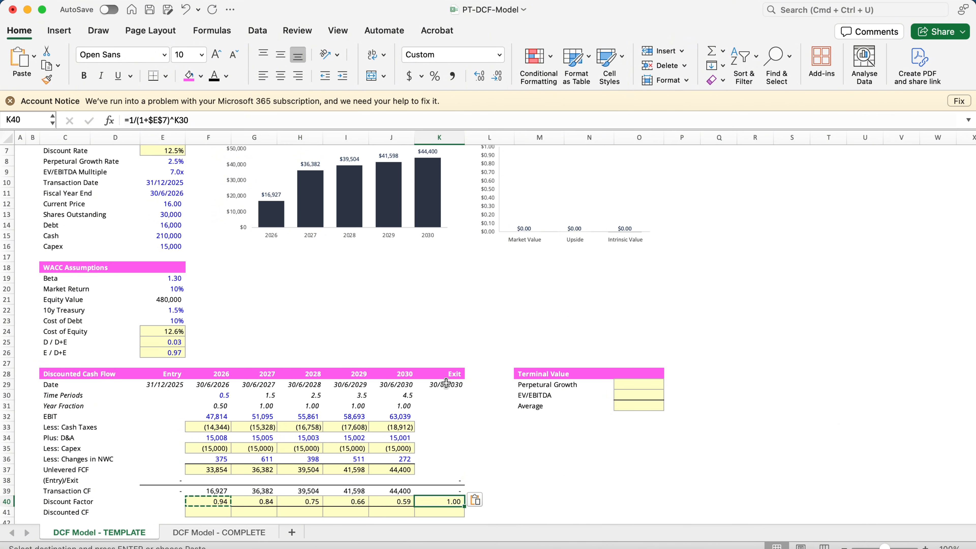
Copy the 2030 time period formula from J30 into the Exit column's time period cell, K30
{"action": "left_click", "coordinate": [439, 395]}
{"action": "left_click", "coordinate": [444, 385]}
{"action": "left_click", "coordinate": [386, 383]}
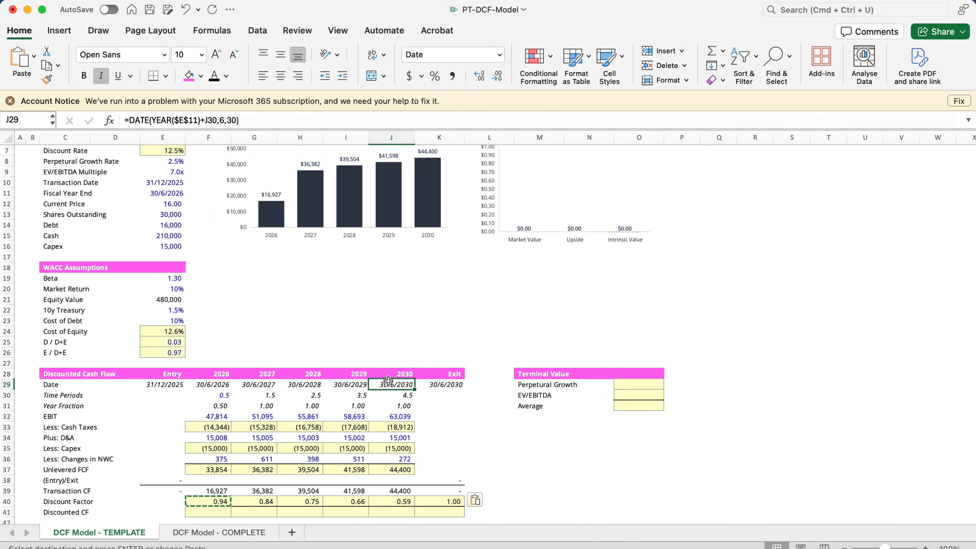
{"action": "left_click", "coordinate": [438, 376]}
{"action": "left_click", "coordinate": [398, 393]}
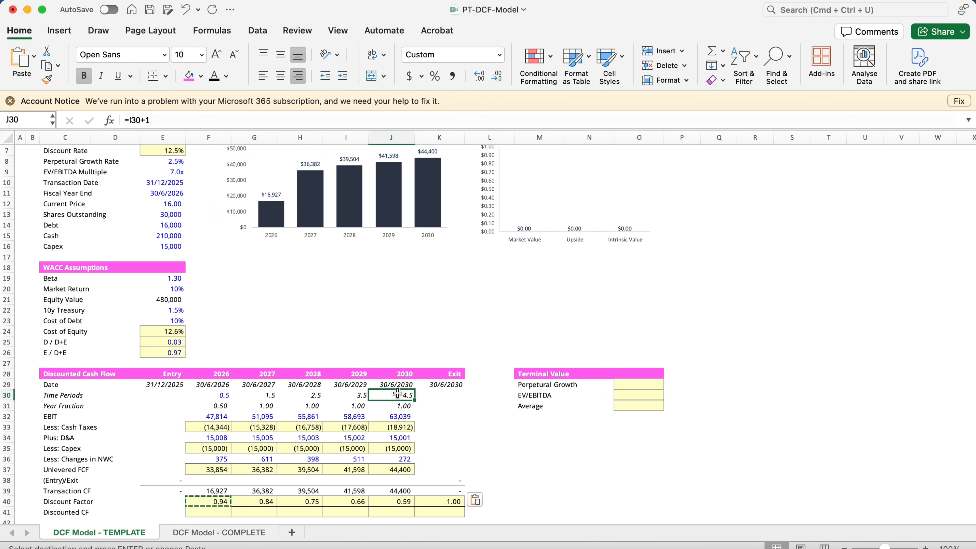
{"action": "key", "text": "super+c"}
{"action": "left_click", "coordinate": [445, 391]}
{"action": "key", "text": "super+v"}
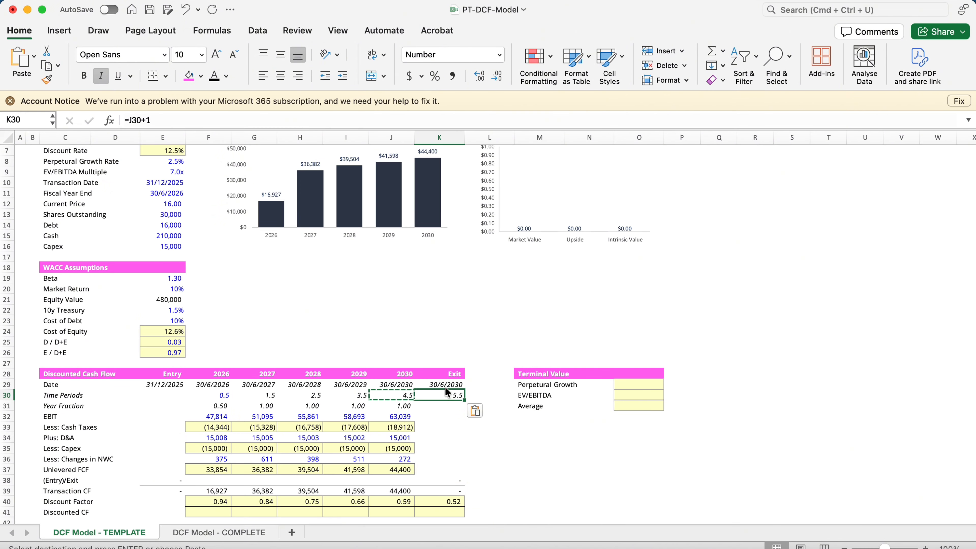
Set the Exit column's time period in K30 equal to the 2030 period with =J30
{"action": "scroll", "coordinate": [363, 392], "scroll_direction": "down", "scroll_amount": 3}
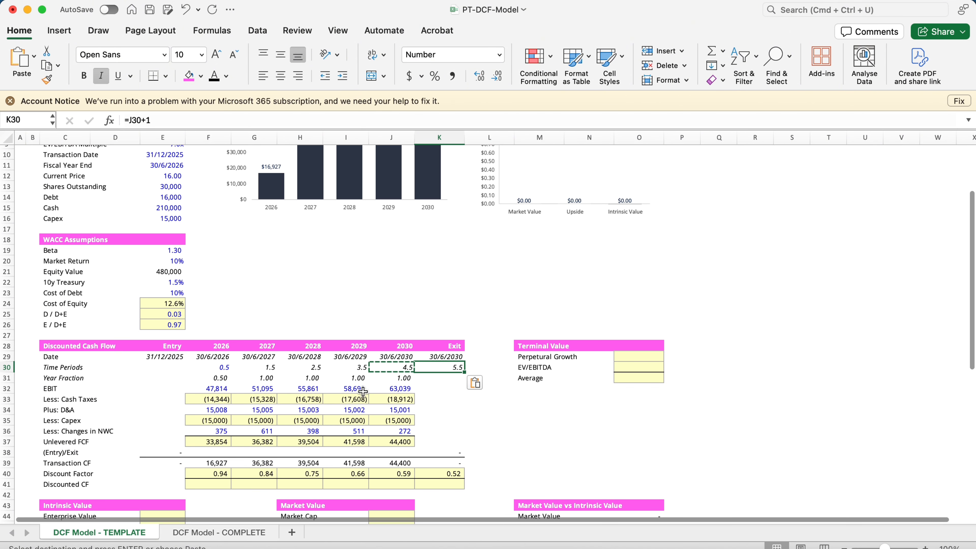
{"action": "type", "text": "="}
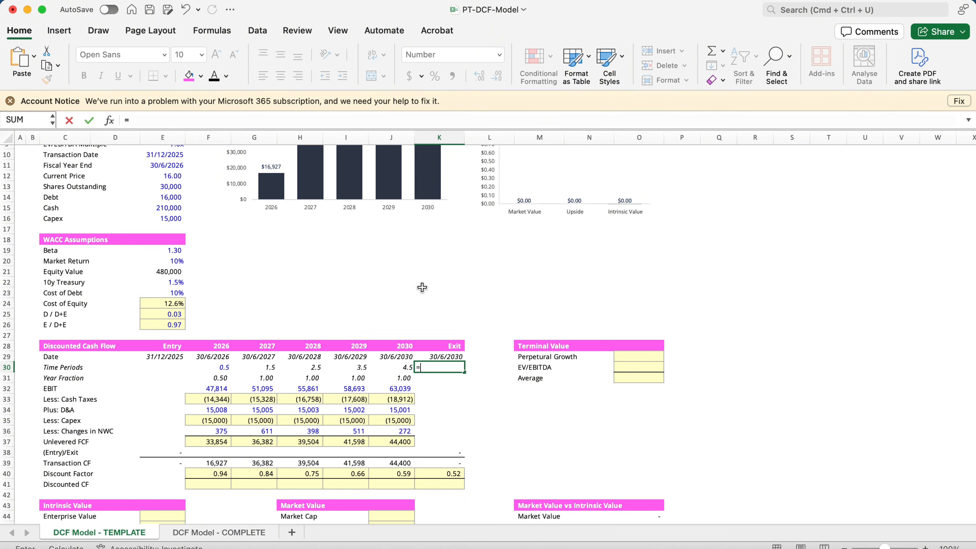
{"action": "key", "text": "Left"}
{"action": "key", "text": "Return"}
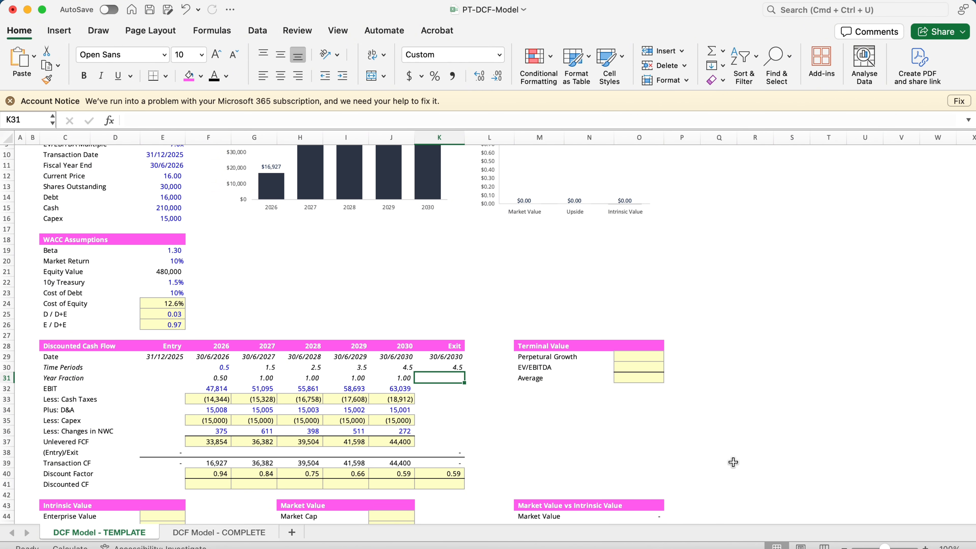
Calculate the 2026 discounted cash flow in F41 as transaction cash flow times discount factor, using =F39*F40
{"action": "scroll", "coordinate": [572, 446], "scroll_direction": "down", "scroll_amount": 6}
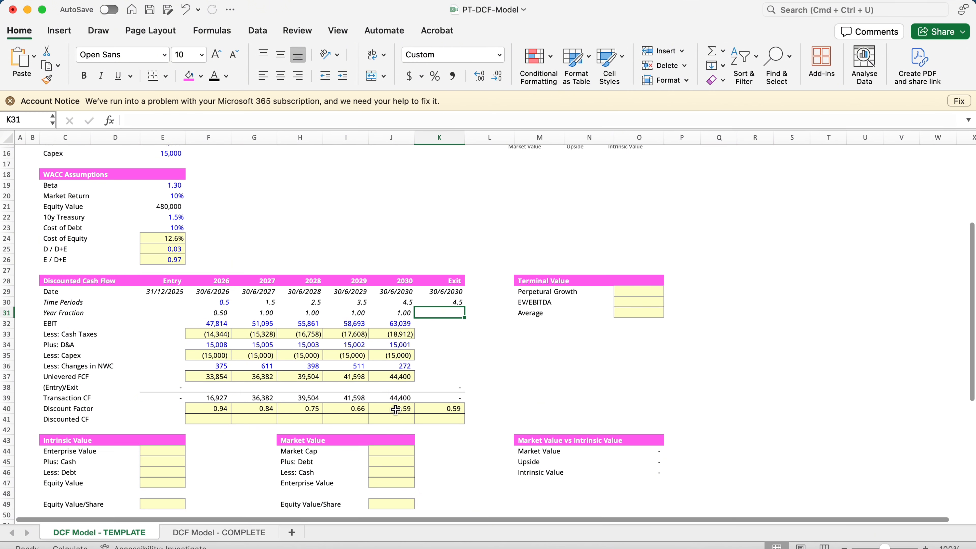
{"action": "left_click", "coordinate": [195, 419]}
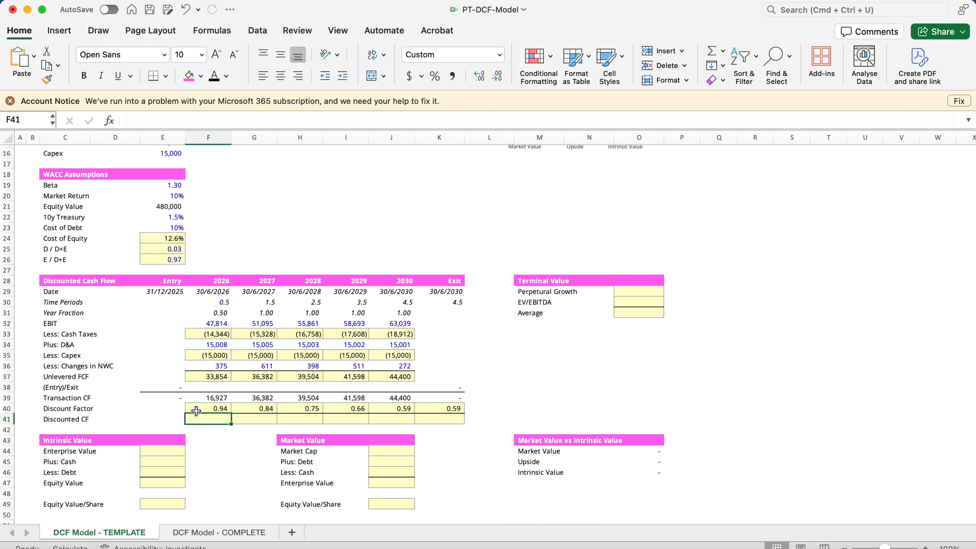
{"action": "left_click", "coordinate": [214, 407]}
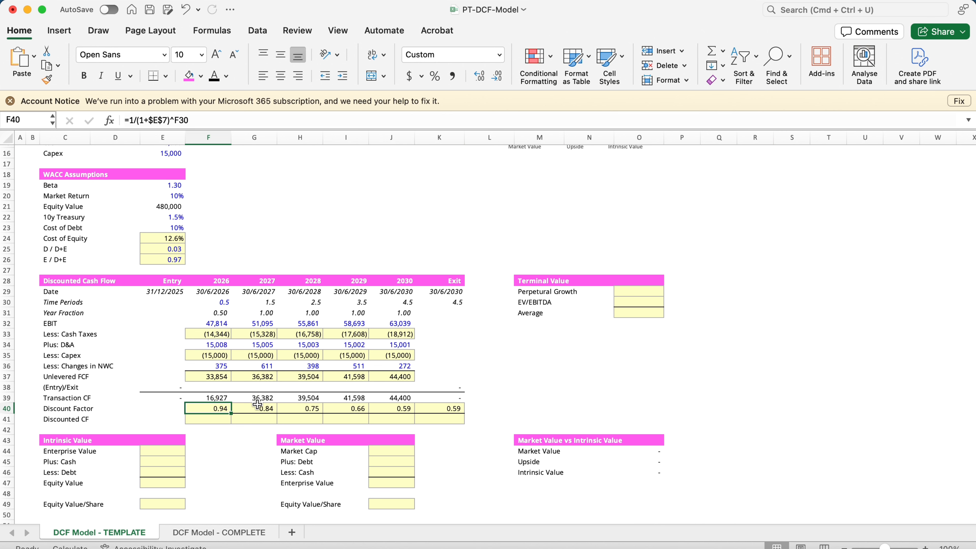
{"action": "left_click", "coordinate": [209, 420]}
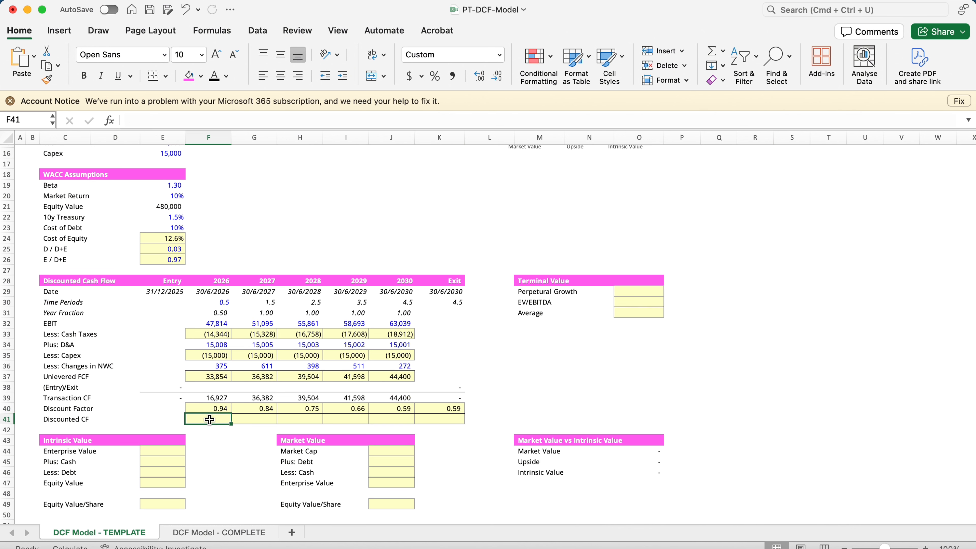
{"action": "type", "text": "="}
{"action": "key", "text": "Up"}
{"action": "key", "text": "Up"}
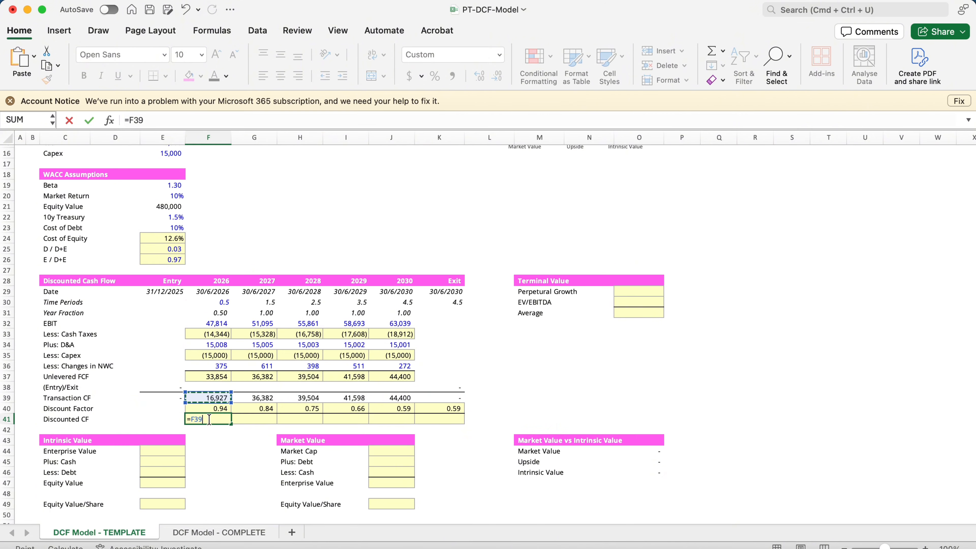
{"action": "type", "text": "*"}
{"action": "key", "text": "Up"}
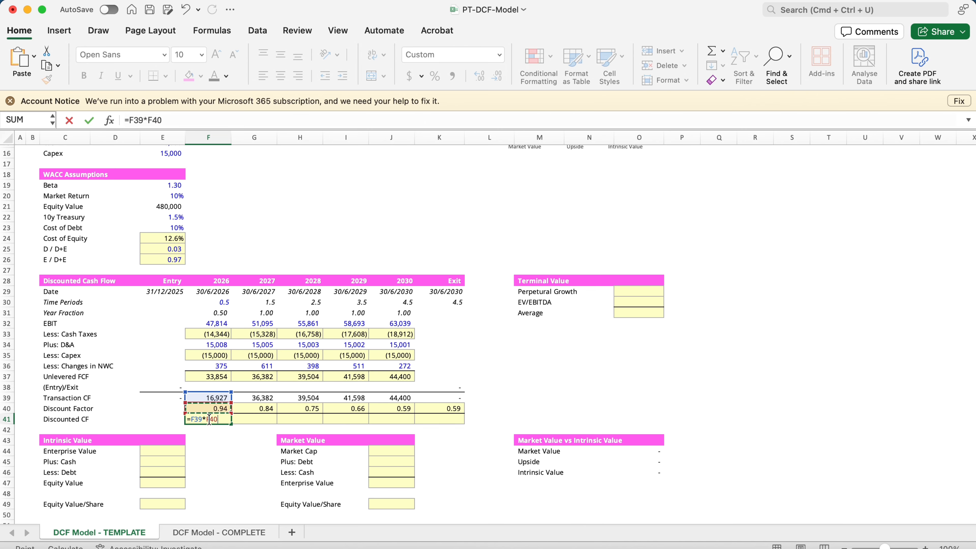
{"action": "key", "text": "ctrl+Return"}
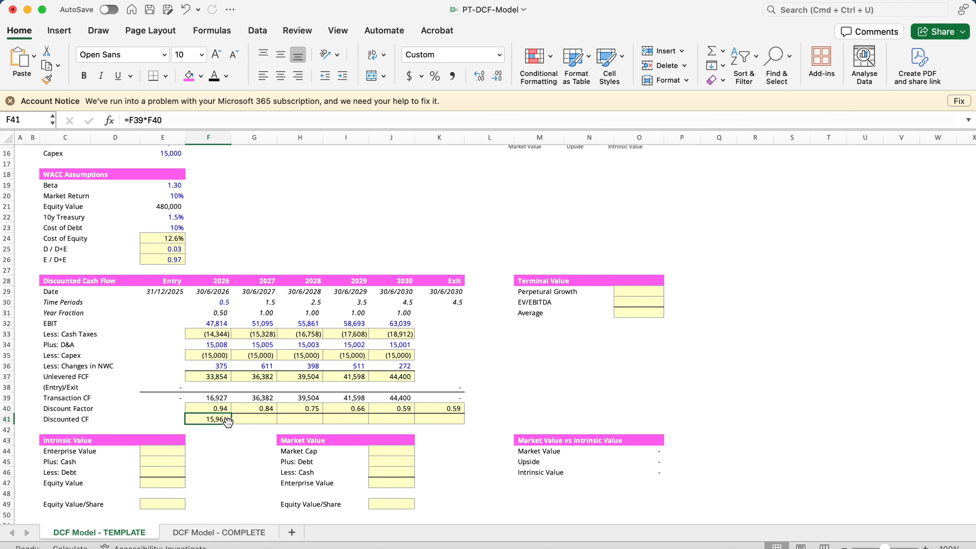
Copy the 2026 discounted cash flow formula from F41 across 2027 to 2030 and the Exit column (through K41)
{"action": "left_click", "coordinate": [156, 292]}
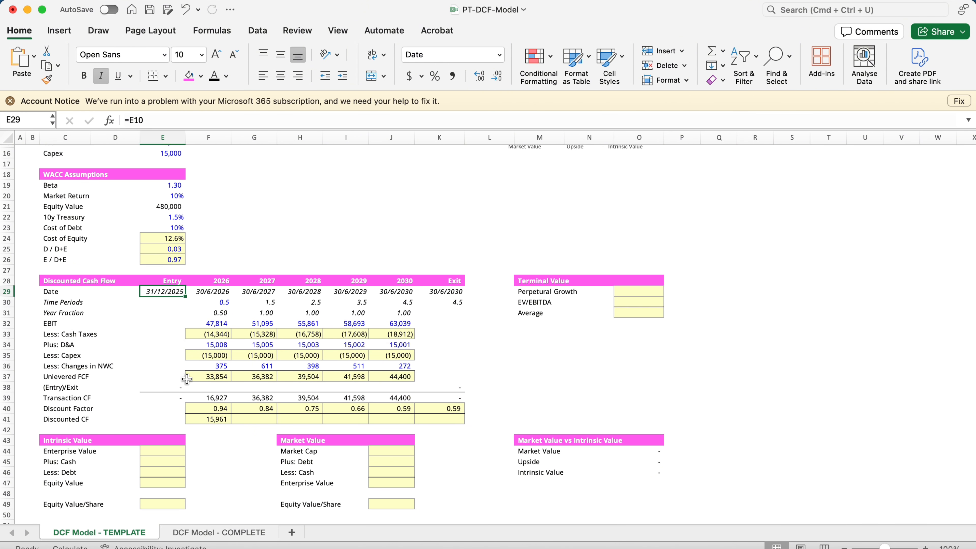
{"action": "left_click", "coordinate": [214, 420]}
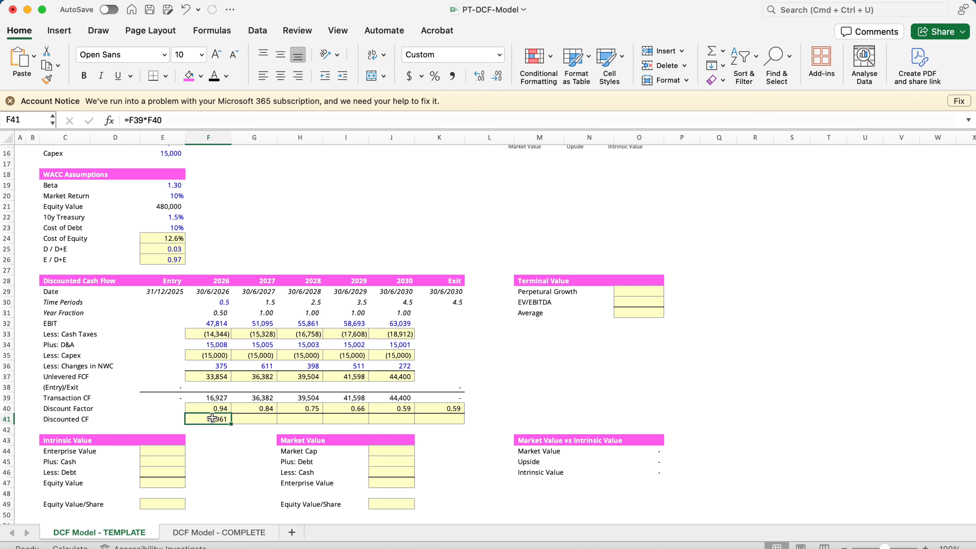
{"action": "key", "text": "super+c"}
{"action": "key", "text": "shift+Right"}
{"action": "key", "text": "shift+Right"}
{"action": "key", "text": "shift+Right"}
{"action": "key", "text": "shift+Right"}
{"action": "key", "text": "shift+Right"}
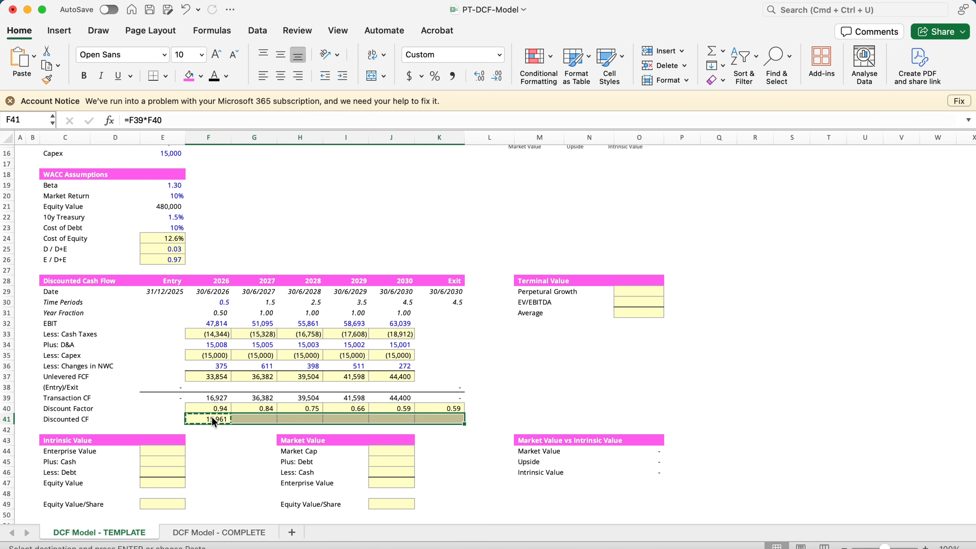
{"action": "key", "text": "super+v"}
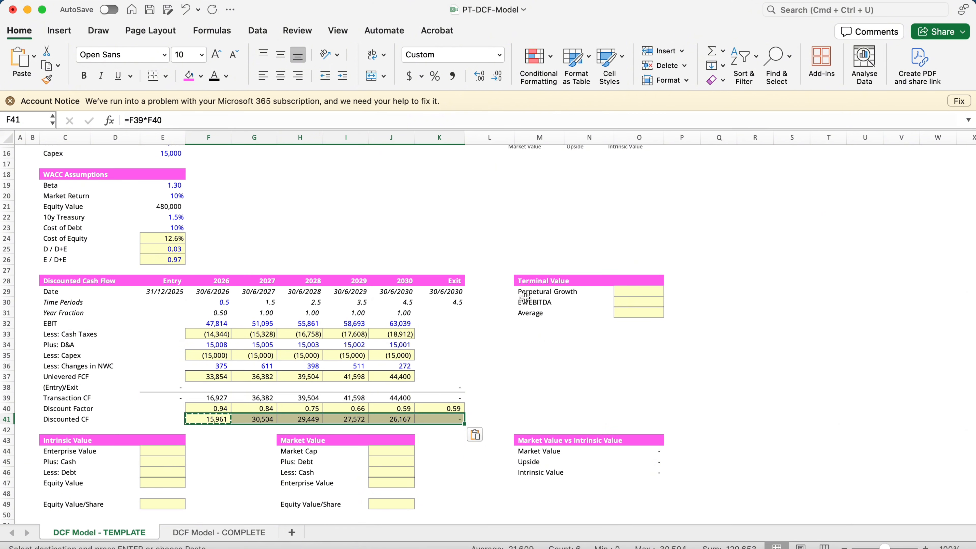
Inspect the Exit formula in K38 and its source cell, the discounted cash flows for 2026 to 2030, and the Exit discounted cash flow
{"action": "left_click", "coordinate": [517, 397]}
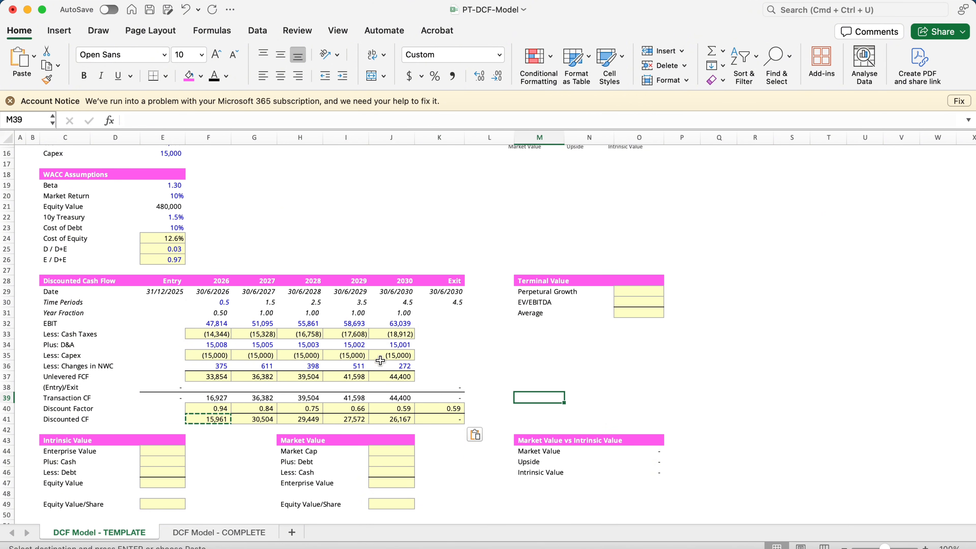
{"action": "left_click", "coordinate": [445, 385]}
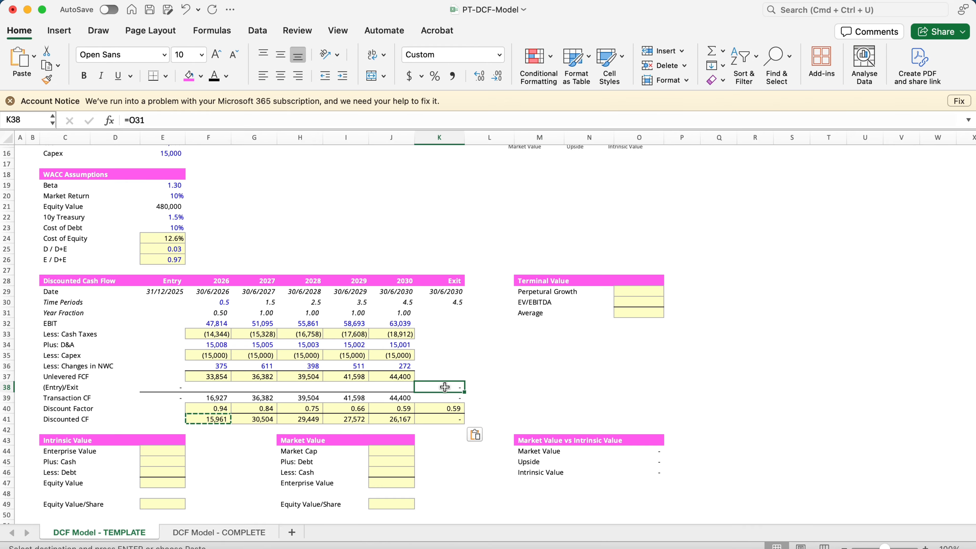
{"action": "left_click", "coordinate": [184, 124]}
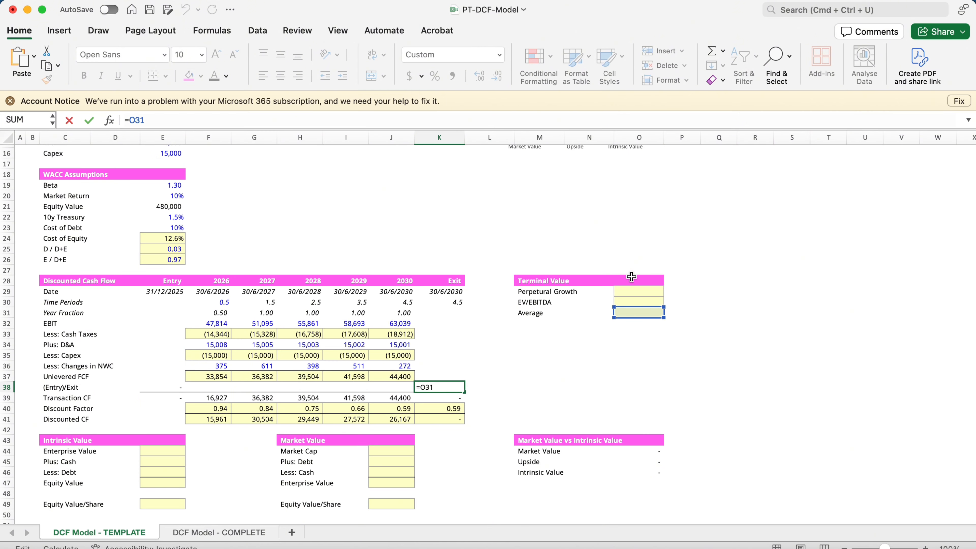
{"action": "left_click", "coordinate": [539, 408]}
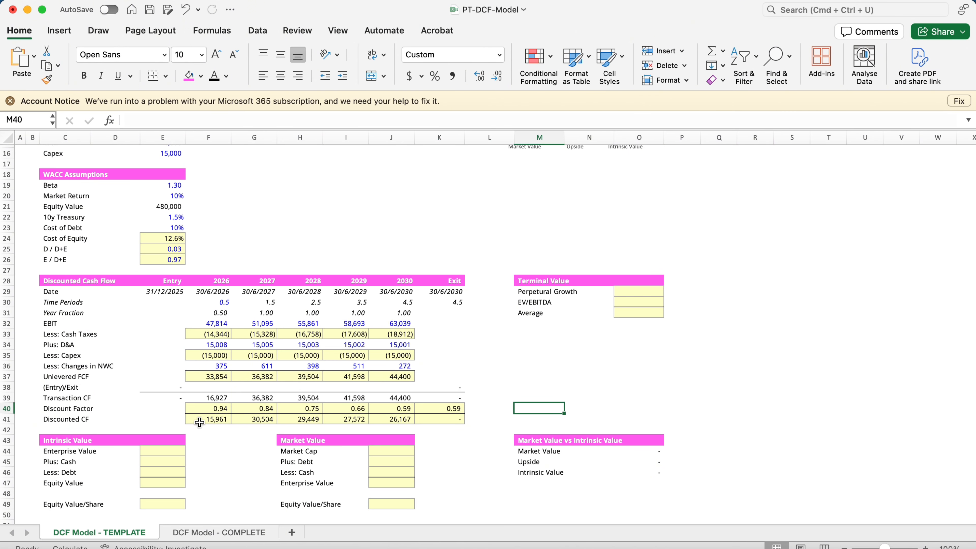
{"action": "left_click_drag", "start_coordinate": [200, 423], "coordinate": [384, 423]}
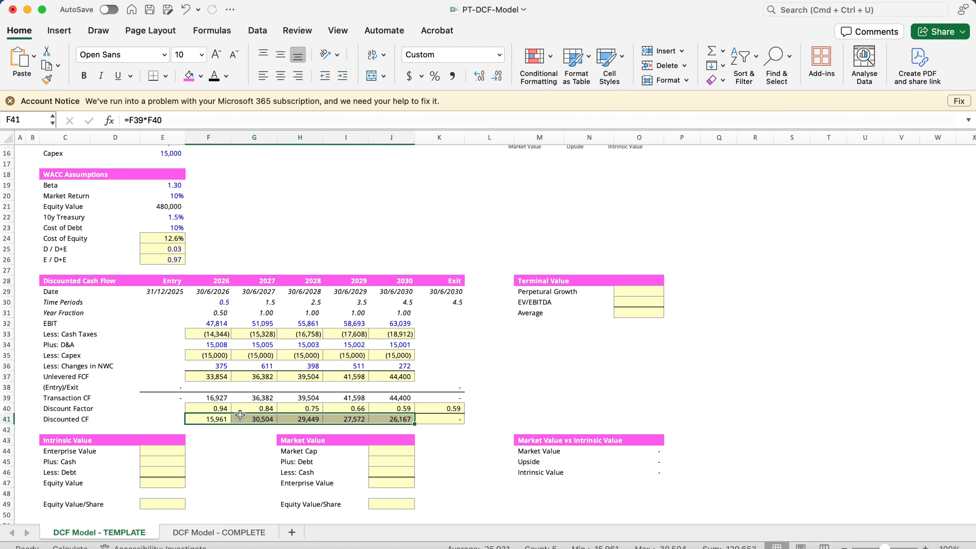
{"action": "left_click", "coordinate": [552, 352]}
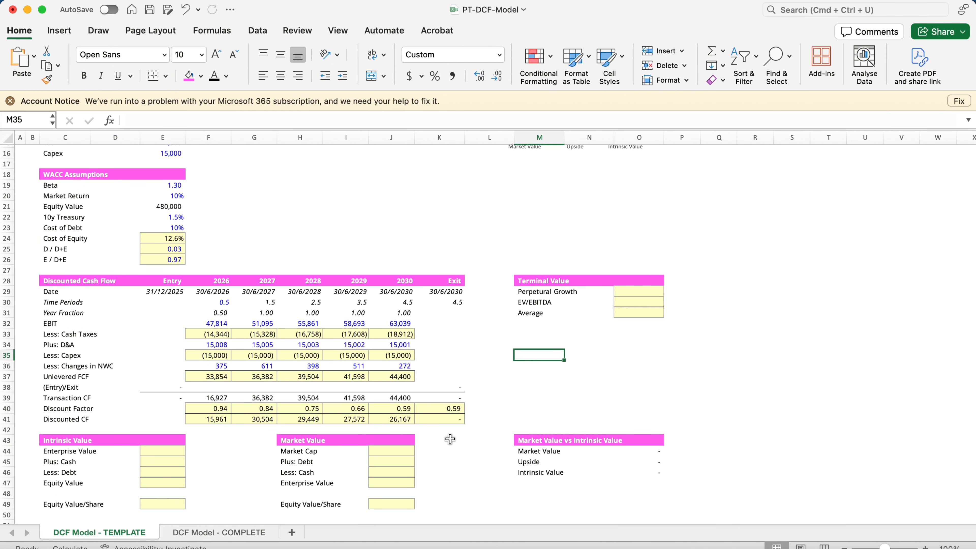
{"action": "left_click", "coordinate": [449, 420]}
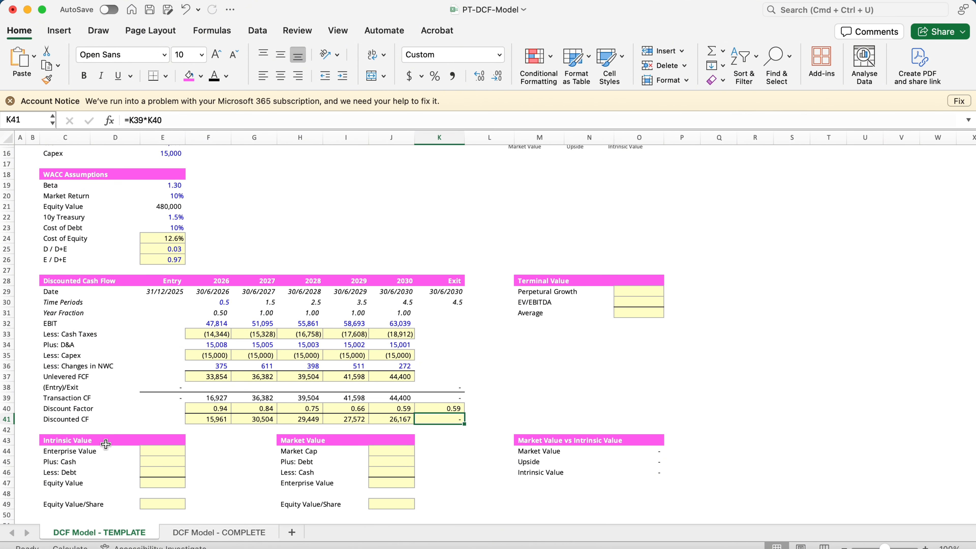
{"action": "left_click", "coordinate": [622, 378]}
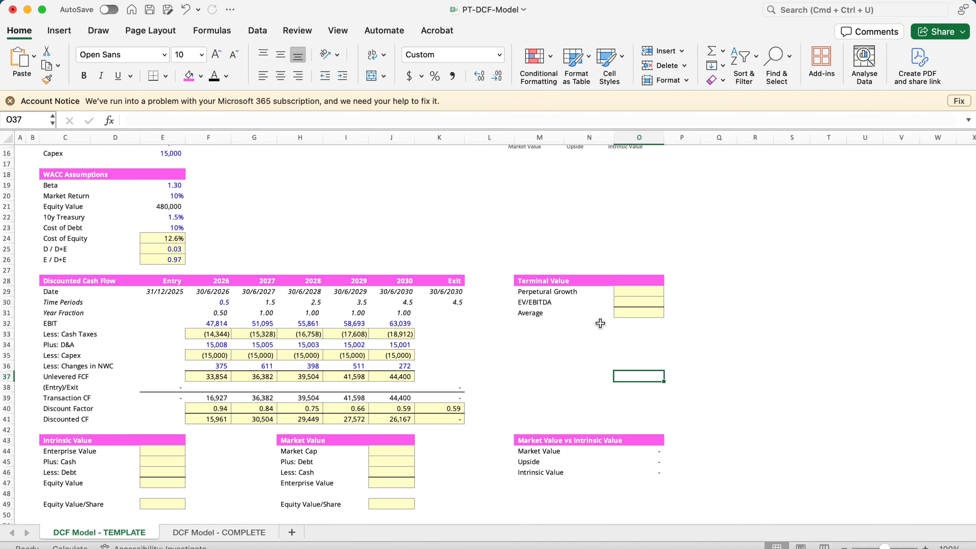
Review the Terminal Value rows and the EV/EBITDA method's inputs: the multiple in E9, the EBIT row and the D&A row
{"action": "left_click_drag", "start_coordinate": [527, 292], "coordinate": [692, 293]}
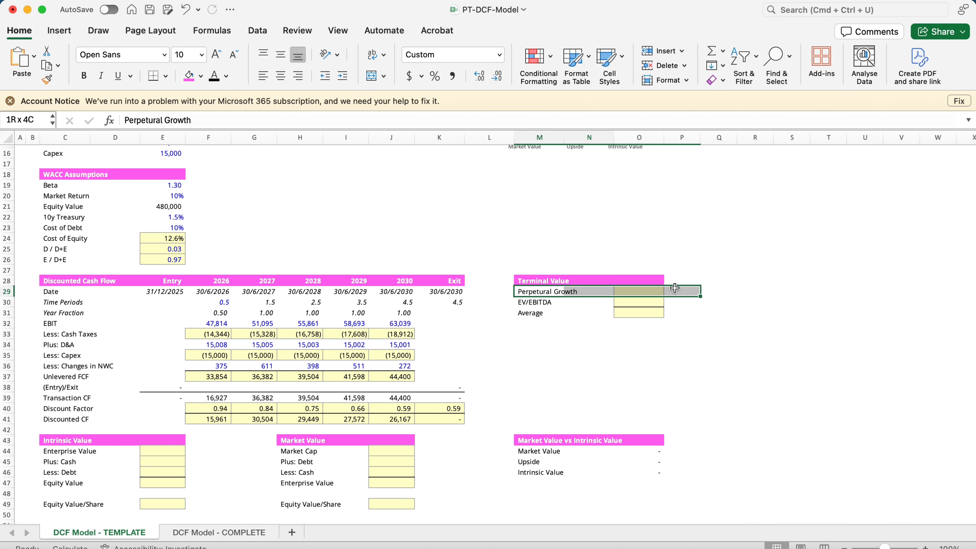
{"action": "left_click", "coordinate": [522, 304]}
{"action": "left_click_drag", "start_coordinate": [522, 304], "coordinate": [638, 301]}
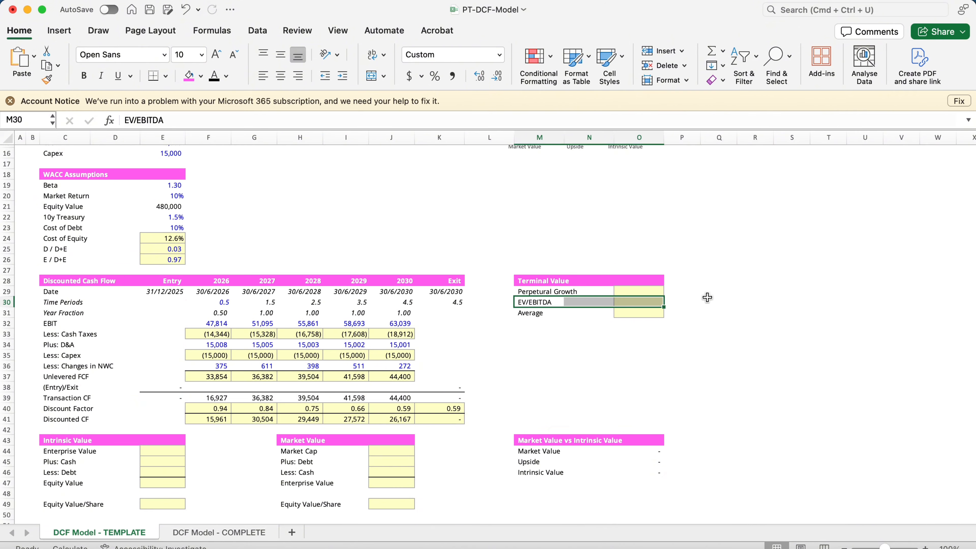
{"action": "left_click", "coordinate": [707, 298]}
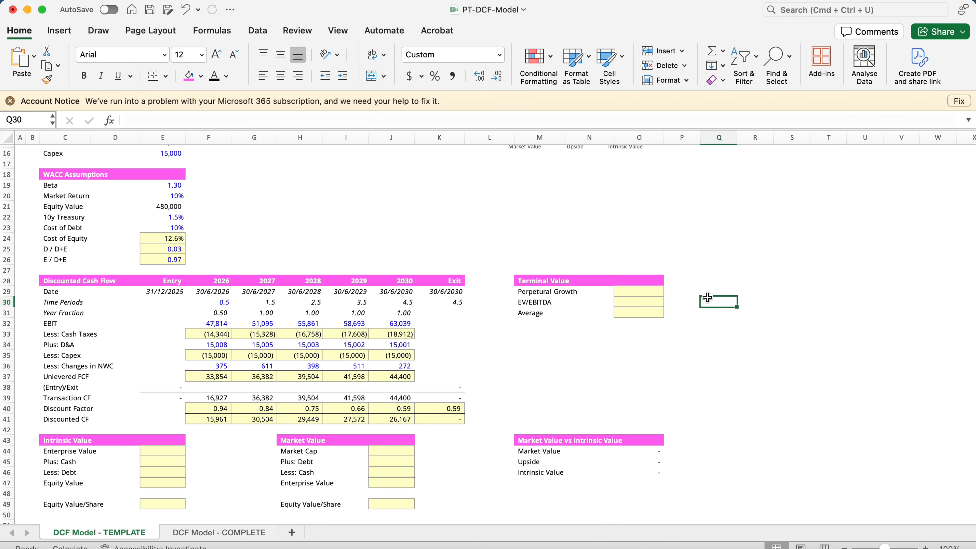
{"action": "left_click", "coordinate": [645, 313]}
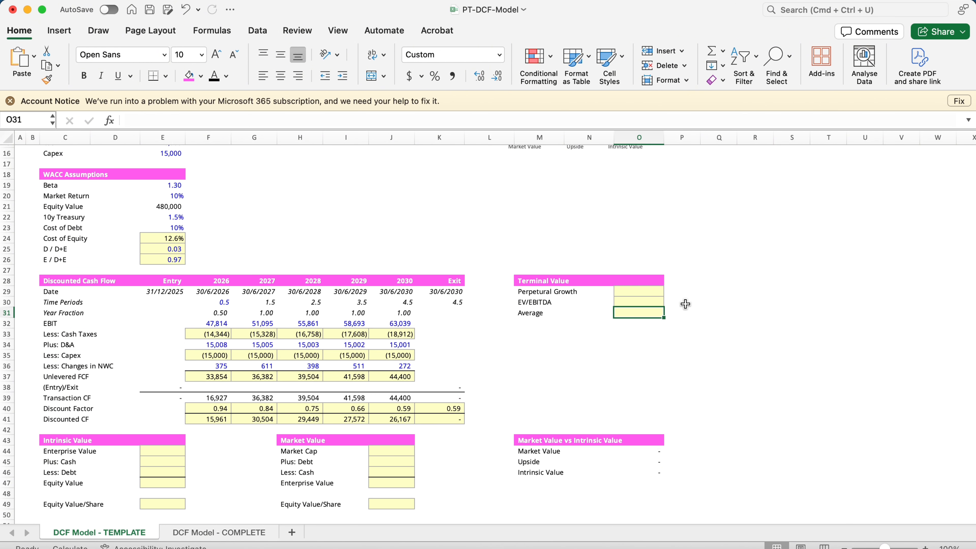
{"action": "key", "text": "Up"}
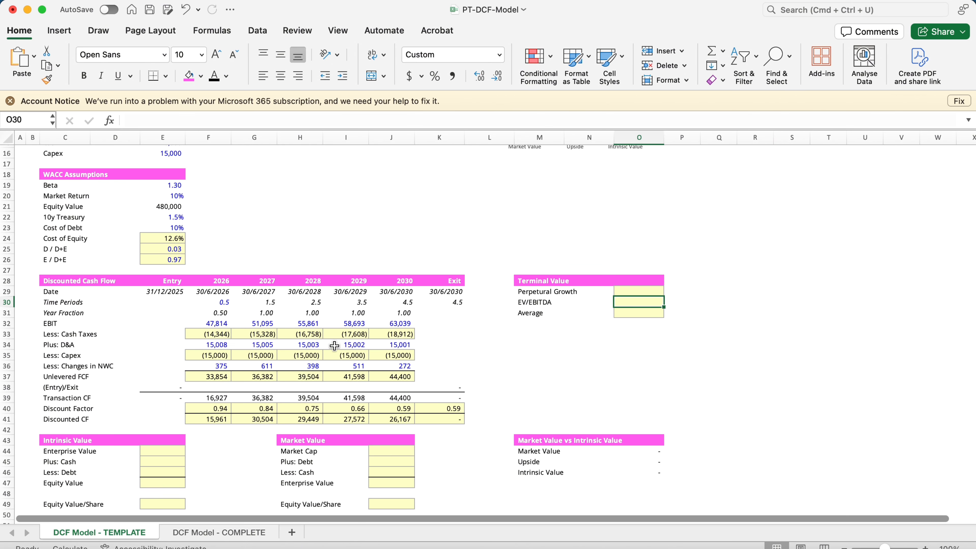
{"action": "scroll", "coordinate": [545, 308], "scroll_direction": "up", "scroll_amount": 5}
{"action": "left_click", "coordinate": [164, 232]}
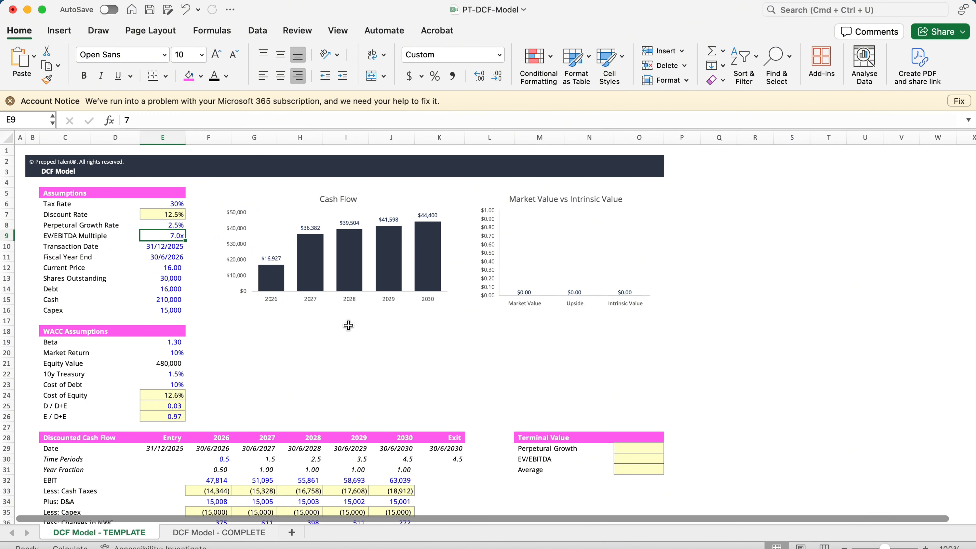
{"action": "scroll", "coordinate": [410, 268], "scroll_direction": "down", "scroll_amount": 5}
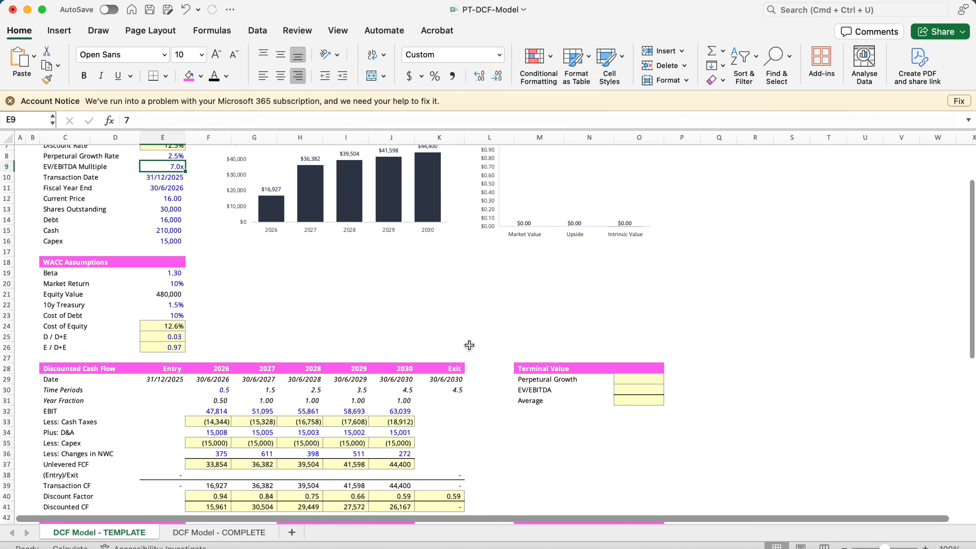
{"action": "scroll", "coordinate": [667, 285], "scroll_direction": "down", "scroll_amount": 2}
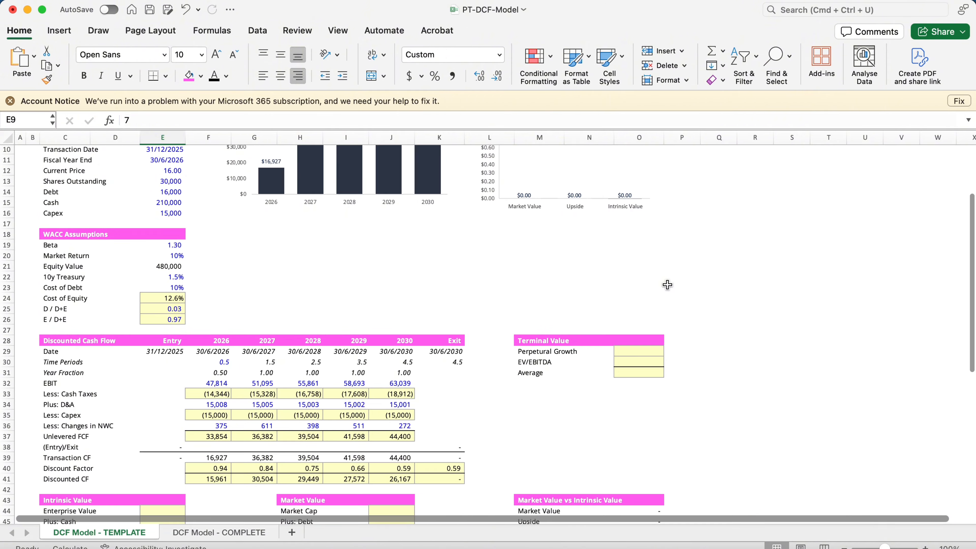
{"action": "left_click", "coordinate": [530, 364]}
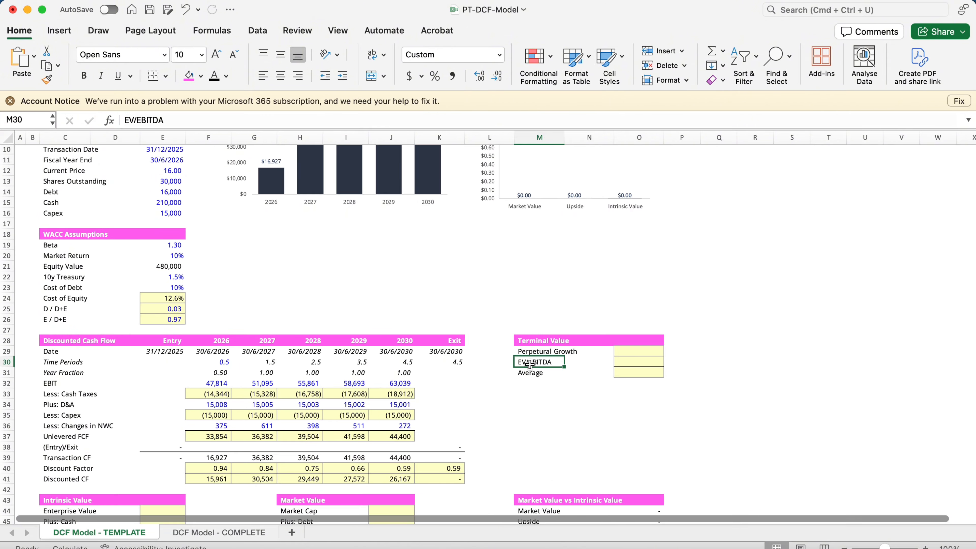
{"action": "left_click", "coordinate": [80, 384]}
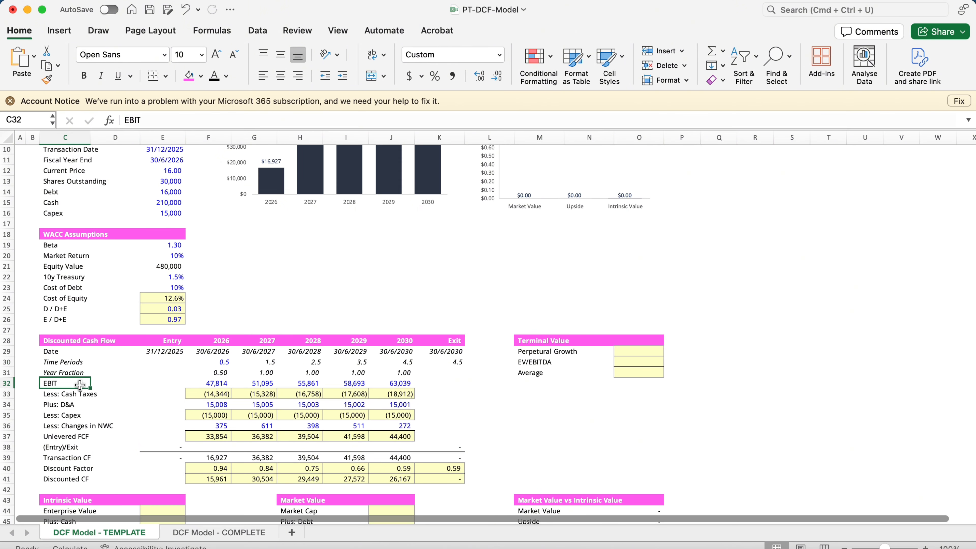
{"action": "left_click", "coordinate": [74, 405]}
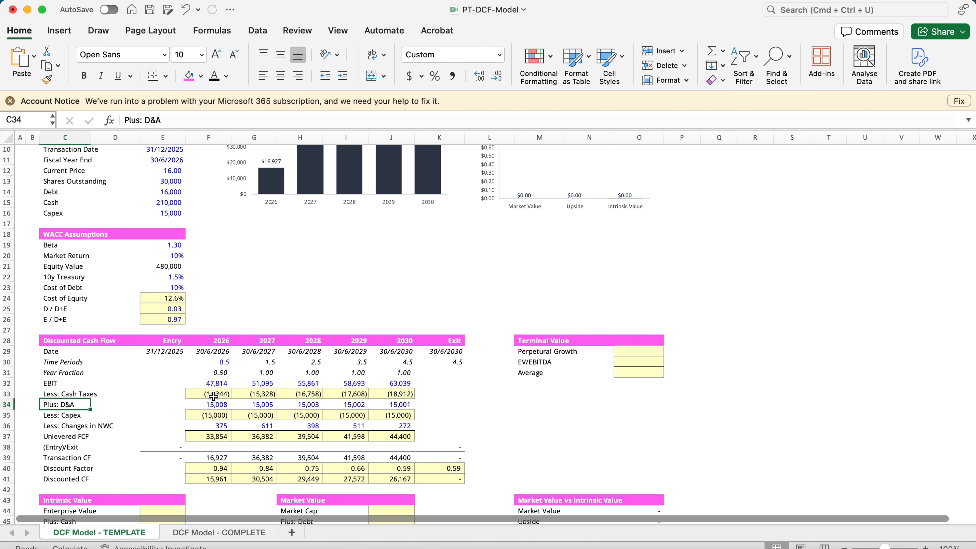
Calculate the EV/EBITDA terminal value in O30 as 2030 EBIT plus D&A times the multiple, using =(J32+J34)*E9
{"action": "left_click", "coordinate": [626, 358]}
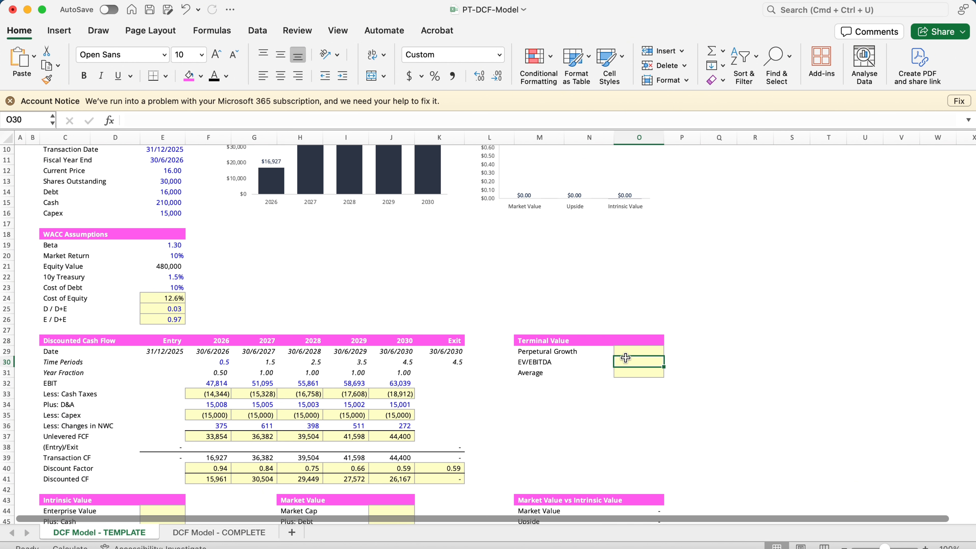
{"action": "type", "text": "=("}
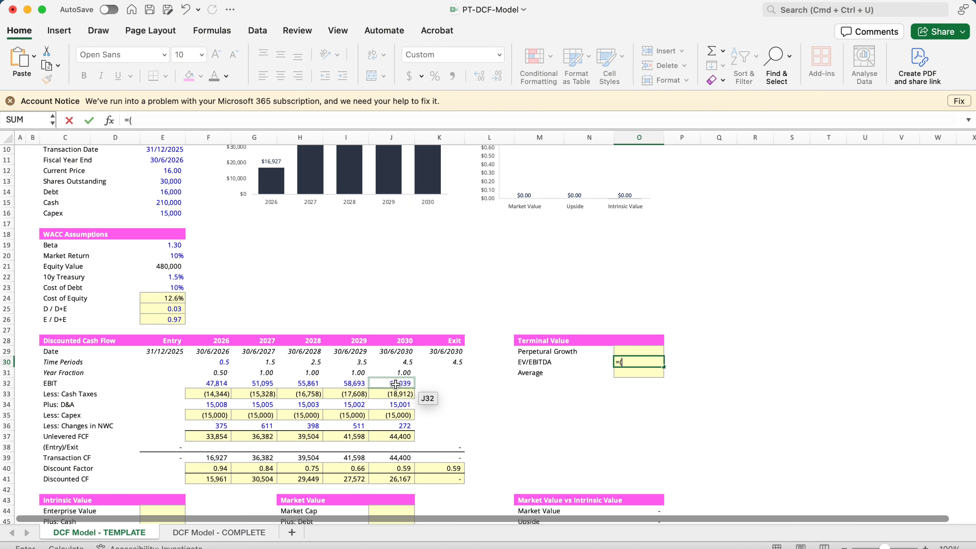
{"action": "left_click", "coordinate": [404, 382]}
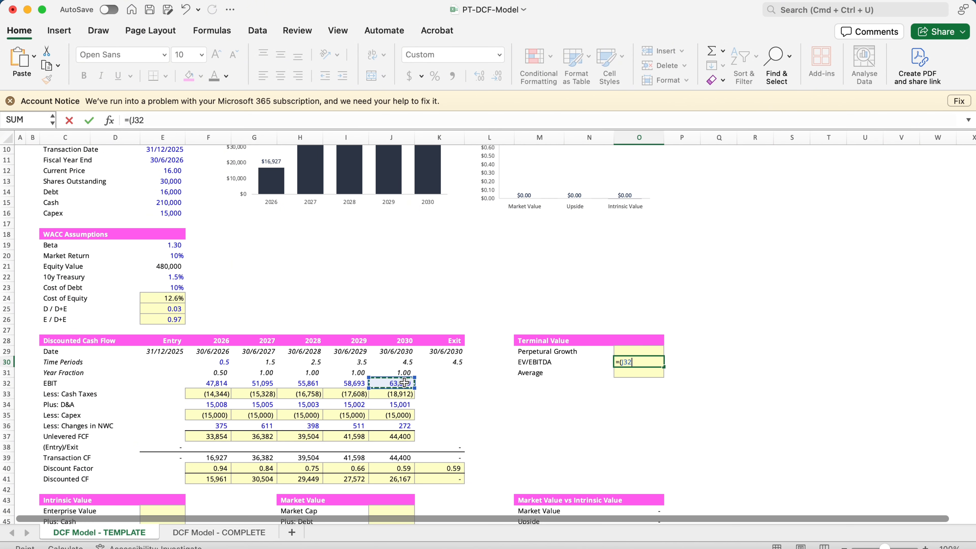
{"action": "type", "text": "+"}
{"action": "left_click", "coordinate": [400, 404]}
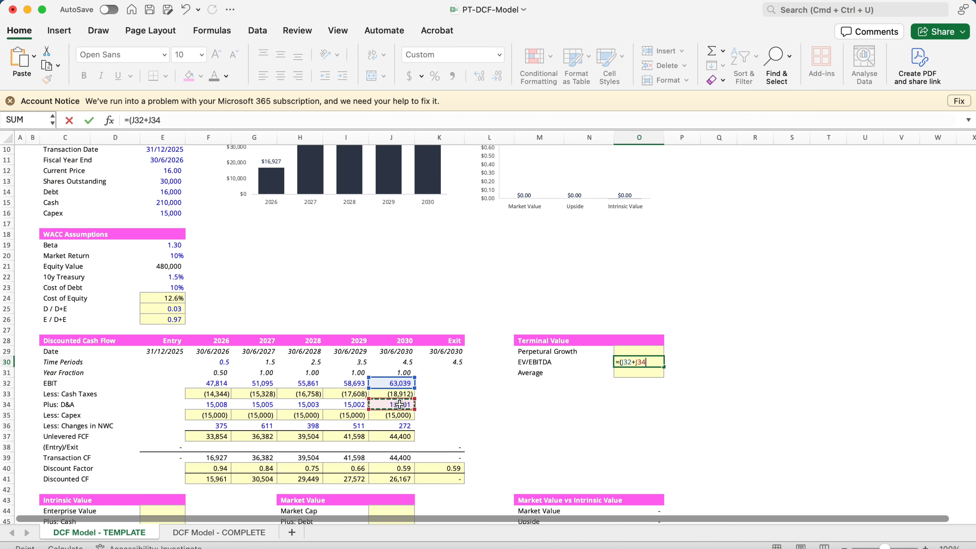
{"action": "type", "text": ")*"}
{"action": "scroll", "coordinate": [316, 257], "scroll_direction": "up", "scroll_amount": 5}
{"action": "left_click", "coordinate": [169, 232]}
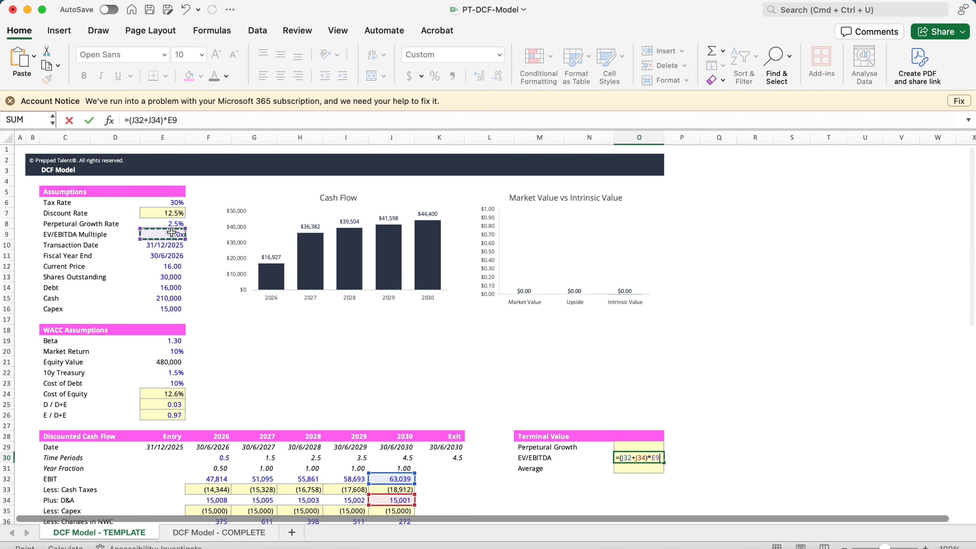
{"action": "key", "text": "Return"}
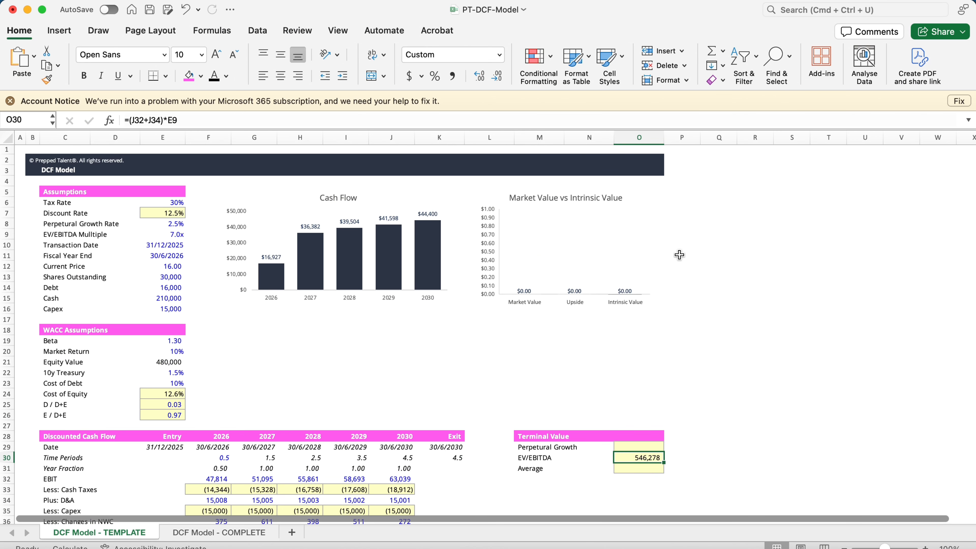
Calculate the Perpetual Growth terminal value in O29 from 2030 unlevered FCF, growth rate and discount rate, using =(J37*(1+E8)/(E7-E8))
{"action": "scroll", "coordinate": [750, 355], "scroll_direction": "down", "scroll_amount": 3}
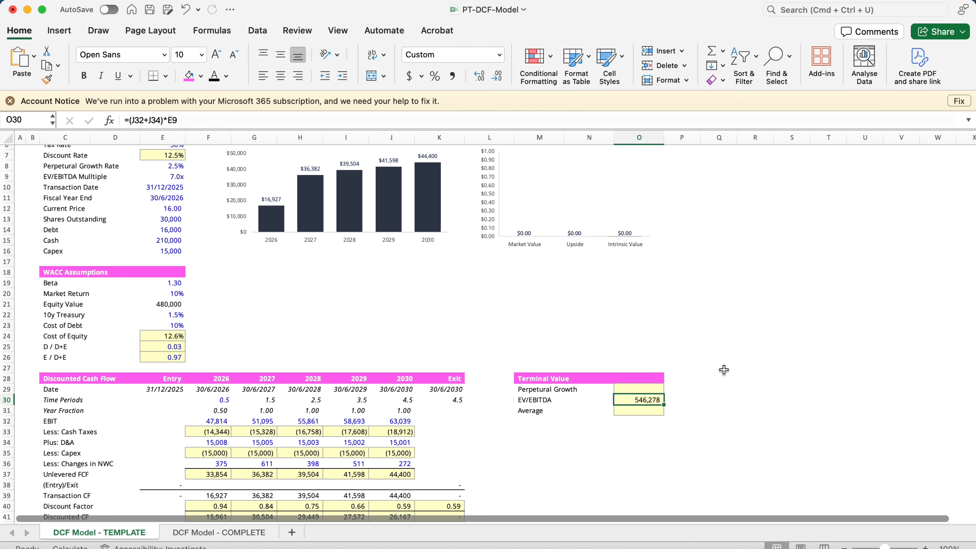
{"action": "key", "text": "Up"}
{"action": "scroll", "coordinate": [756, 256], "scroll_direction": "up", "scroll_amount": 2}
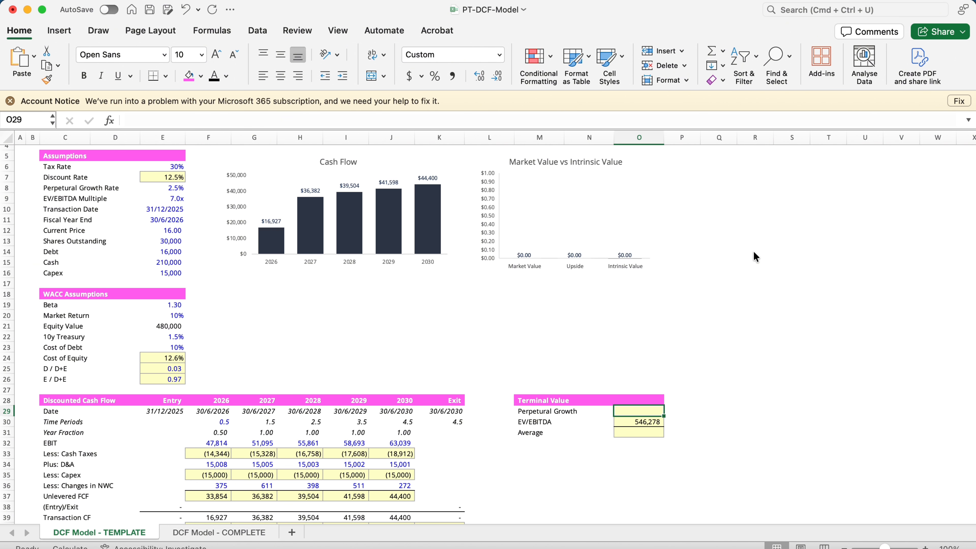
{"action": "type", "text": "=("}
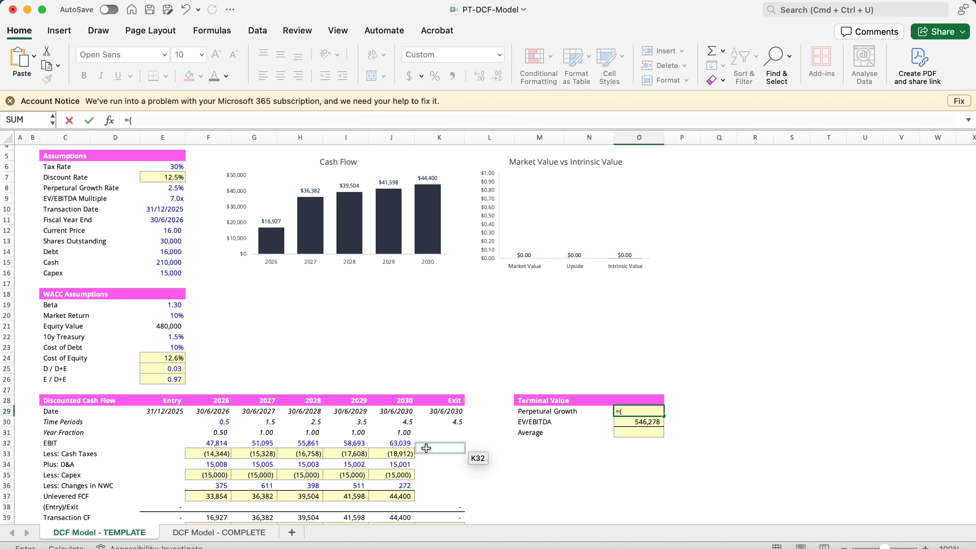
{"action": "left_click", "coordinate": [392, 495]}
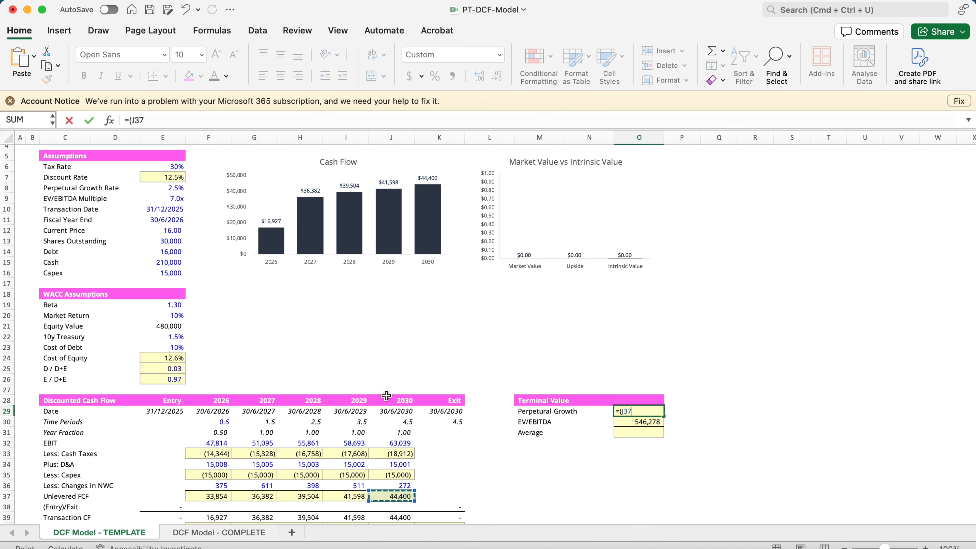
{"action": "type", "text": "*("}
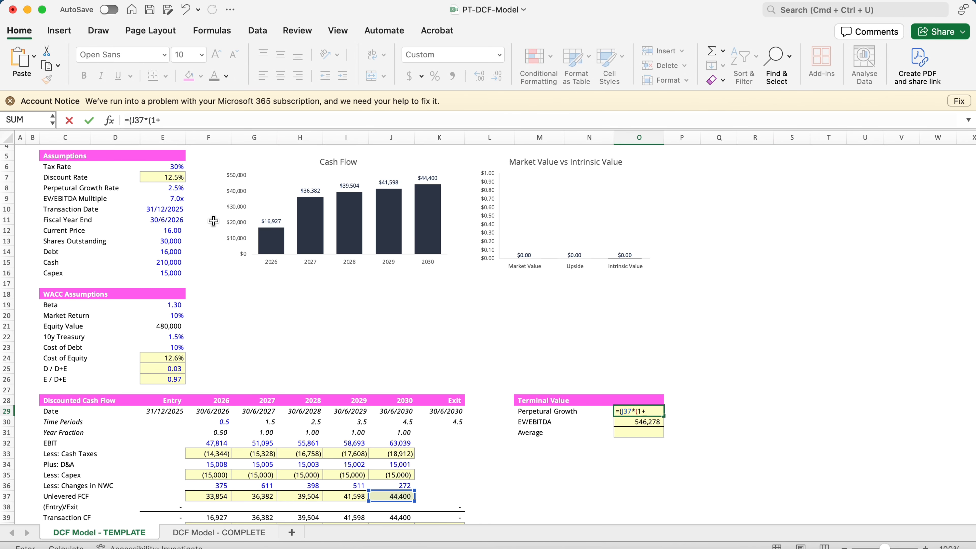
{"action": "type", "text": "1+"}
{"action": "left_click", "coordinate": [169, 185]}
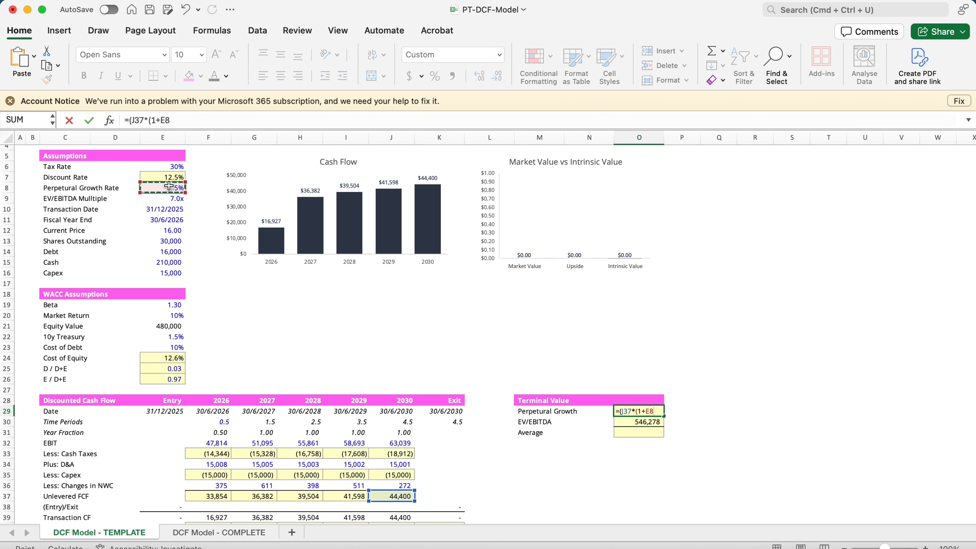
{"action": "type", "text": ")/("}
{"action": "left_click", "coordinate": [168, 176]}
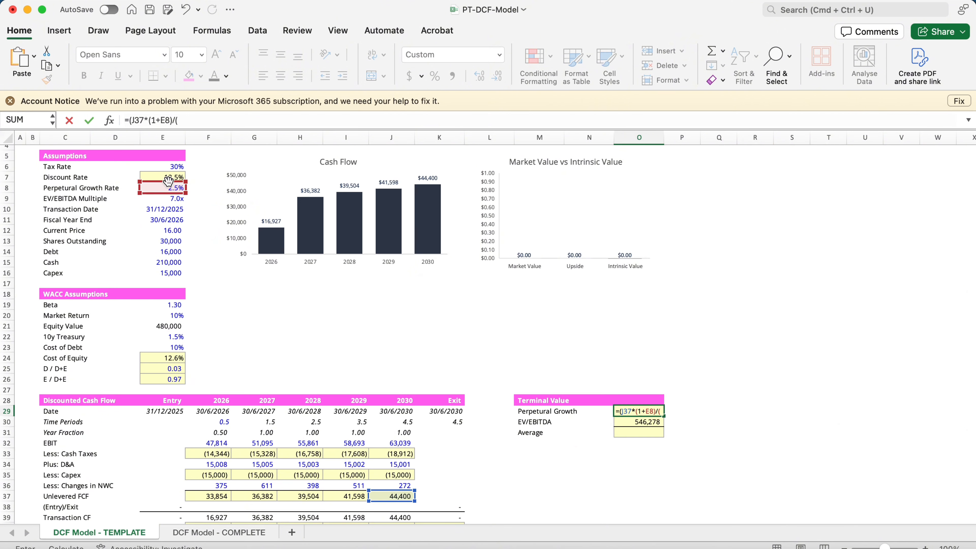
{"action": "type", "text": "-"}
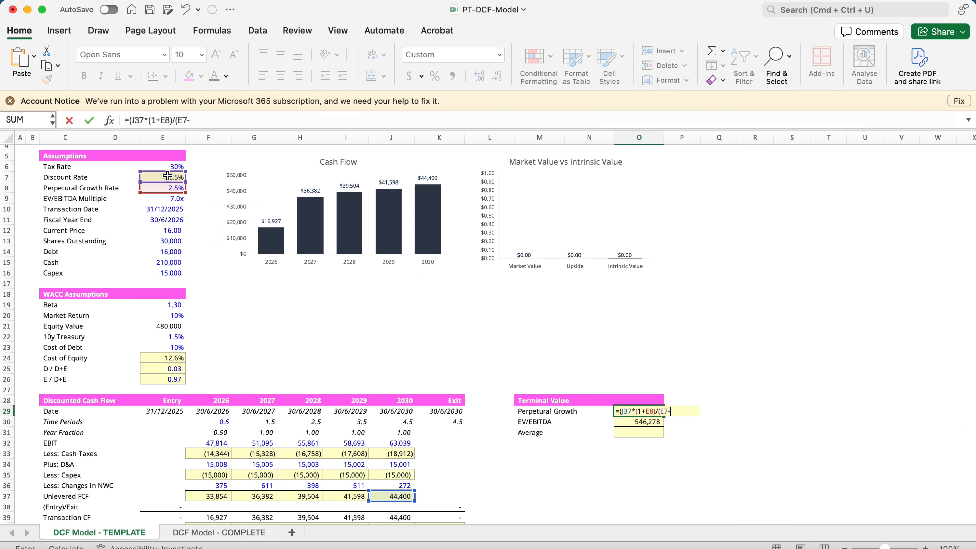
{"action": "left_click", "coordinate": [165, 188]}
{"action": "type", "text": ")"}
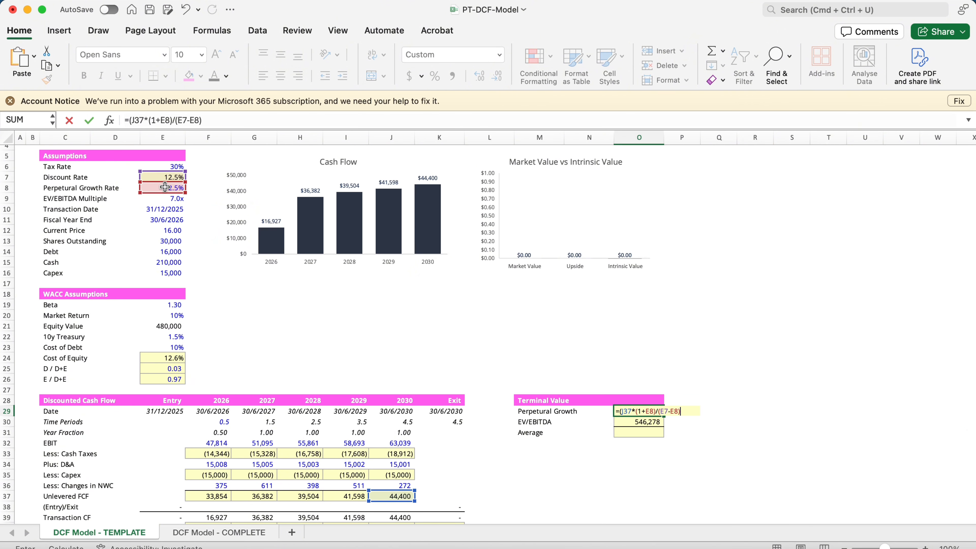
{"action": "key", "text": "ctrl+Return"}
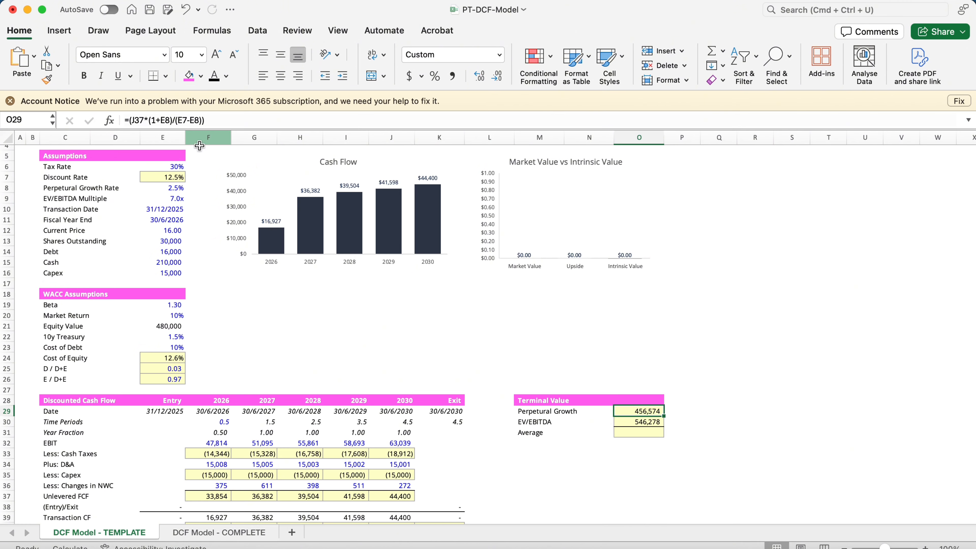
Inspect the discount rate formula in E7 and the cells referenced by the Perpetual Growth formula in O29
{"action": "left_click", "coordinate": [159, 179]}
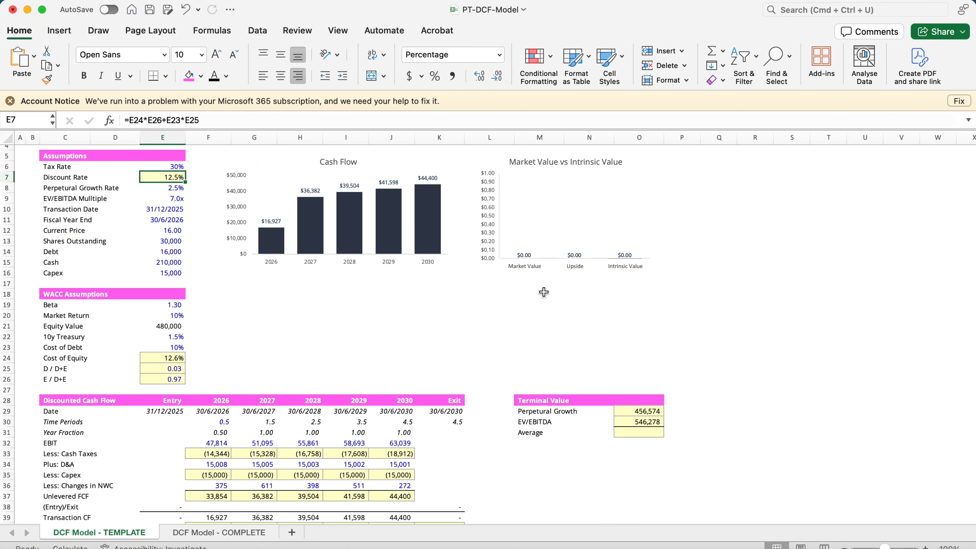
{"action": "left_click", "coordinate": [634, 409]}
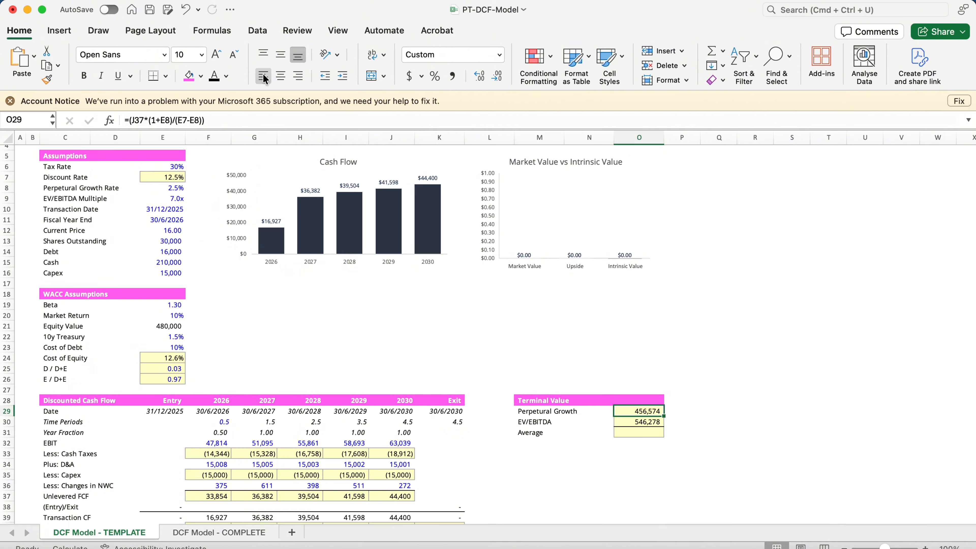
{"action": "left_click", "coordinate": [244, 122]}
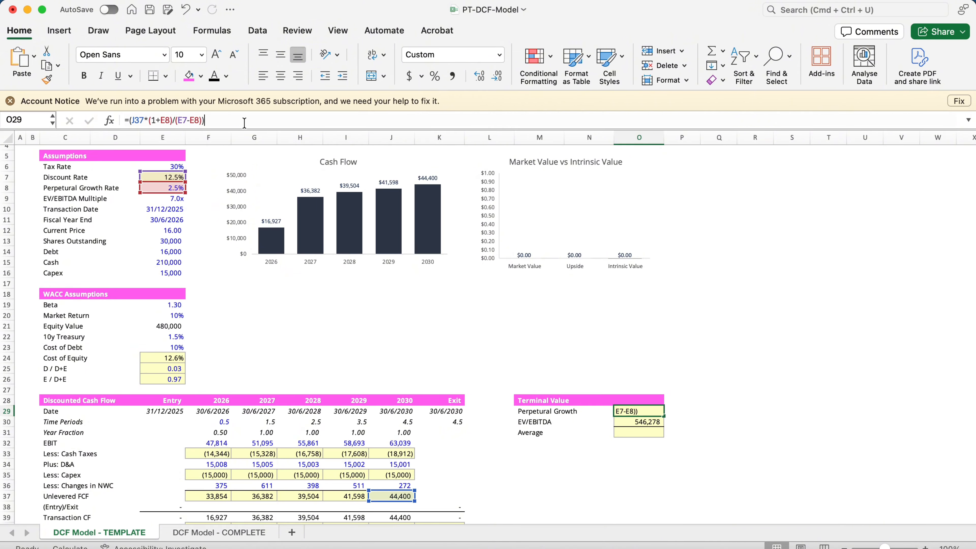
{"action": "double_click", "coordinate": [155, 170]}
{"action": "left_click", "coordinate": [647, 413]}
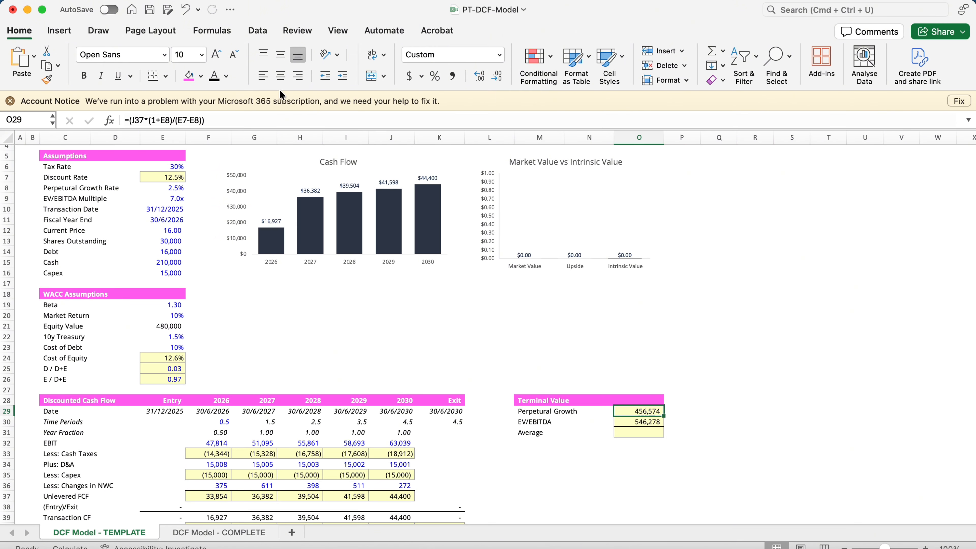
Point the discount rate reference in the Perpetual Growth formula in O29 to the empty cell H20
{"action": "double_click", "coordinate": [182, 120]}
{"action": "left_click", "coordinate": [299, 315]}
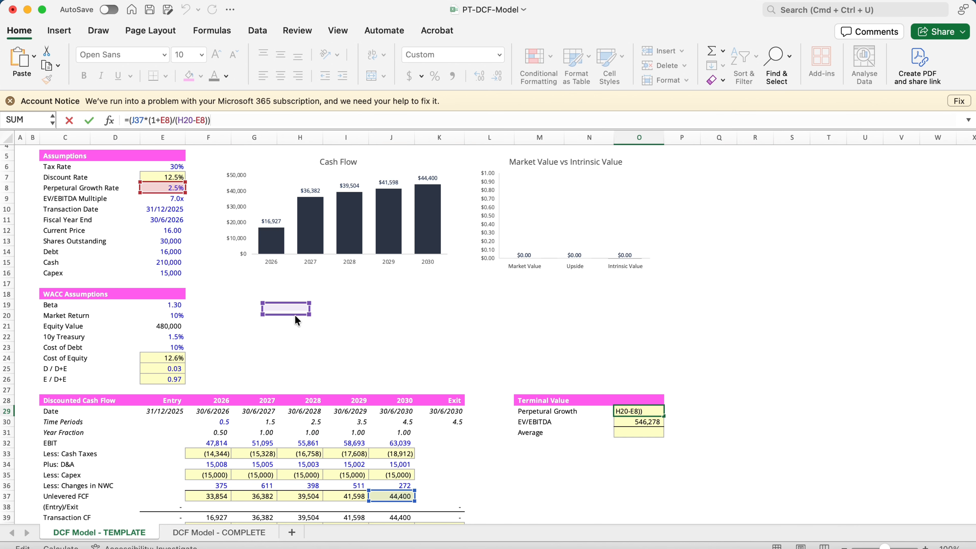
{"action": "left_click", "coordinate": [317, 313]}
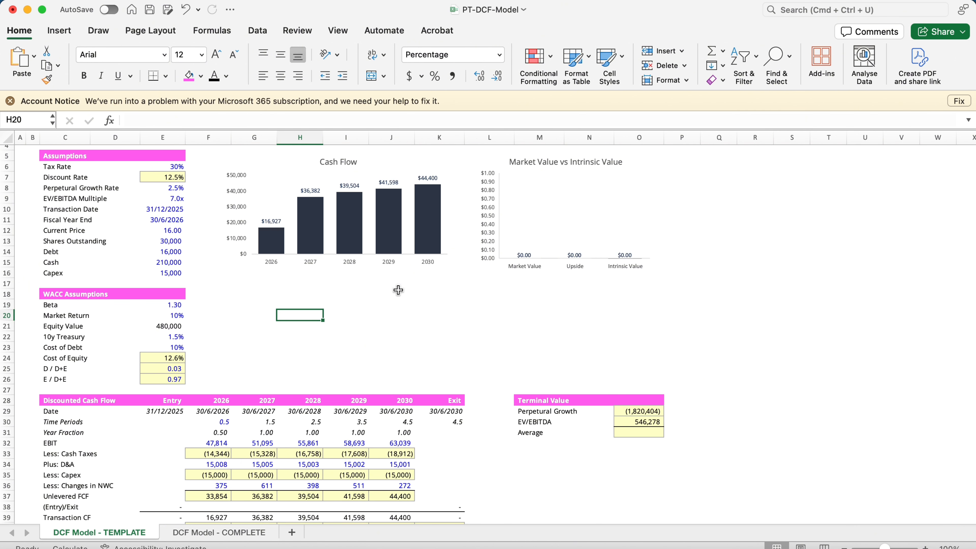
Enter 12.5% in H20 as a test discount rate for the Perpetual Growth terminal value
{"action": "type", "text": "12."}
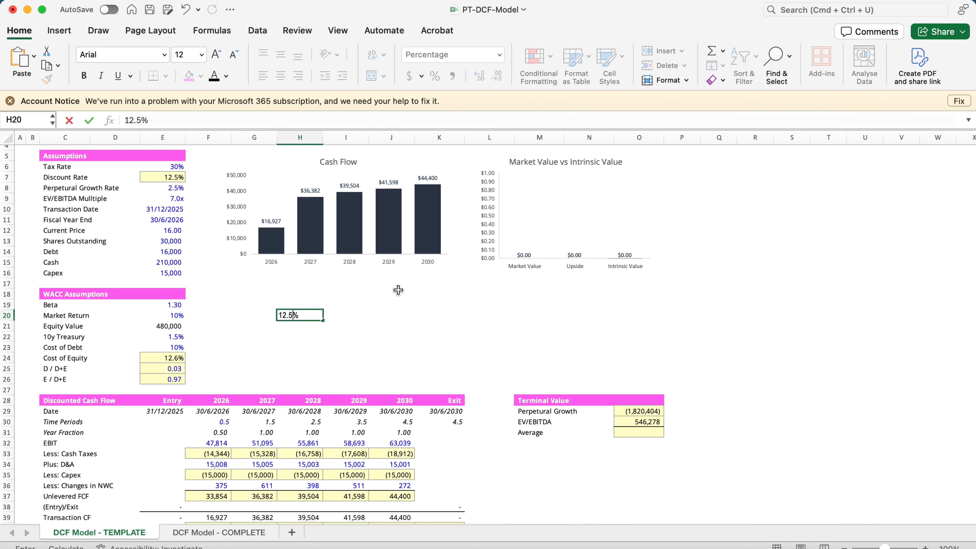
{"action": "type", "text": "5%"}
{"action": "key", "text": "Return"}
{"action": "key", "text": "Up"}
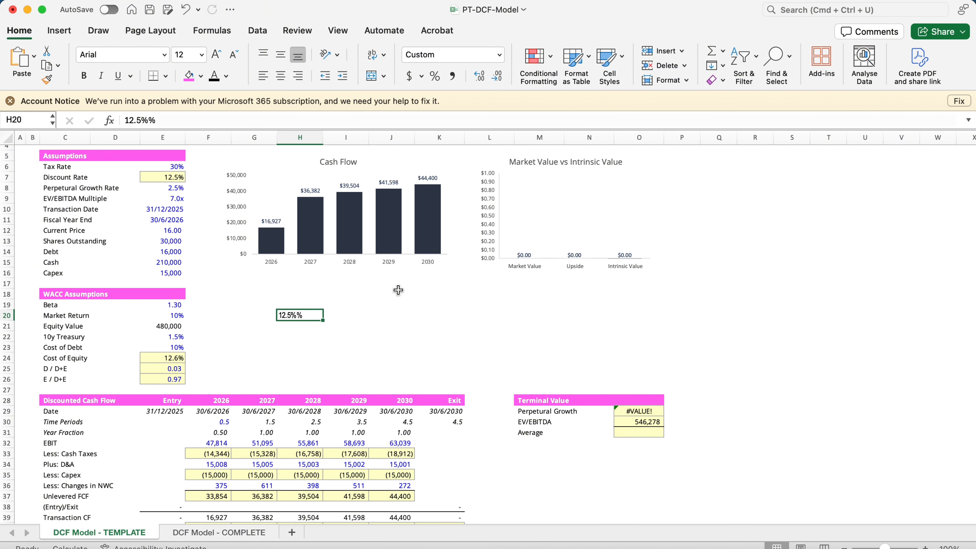
{"action": "left_click", "coordinate": [265, 118]}
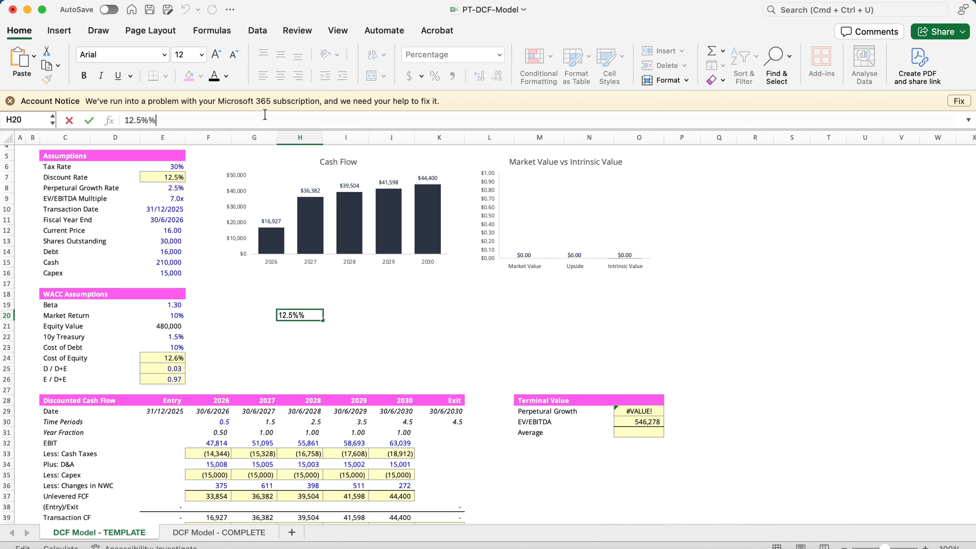
{"action": "key", "text": "BackSpace"}
{"action": "key", "text": "Return"}
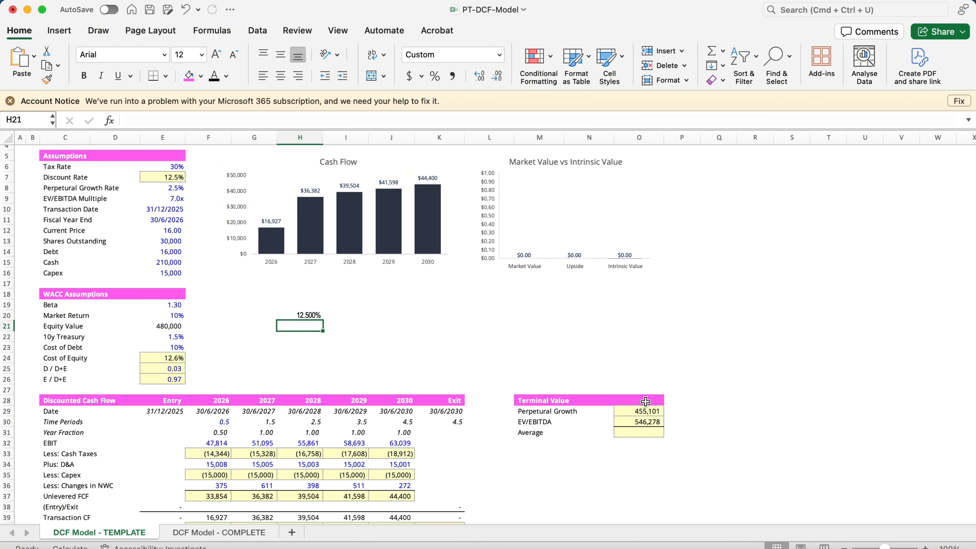
Test the Perpetual Growth terminal value's sensitivity by setting the discount rate in H20 to 14%, 16% and 10% in turn
{"action": "key", "text": "Up"}
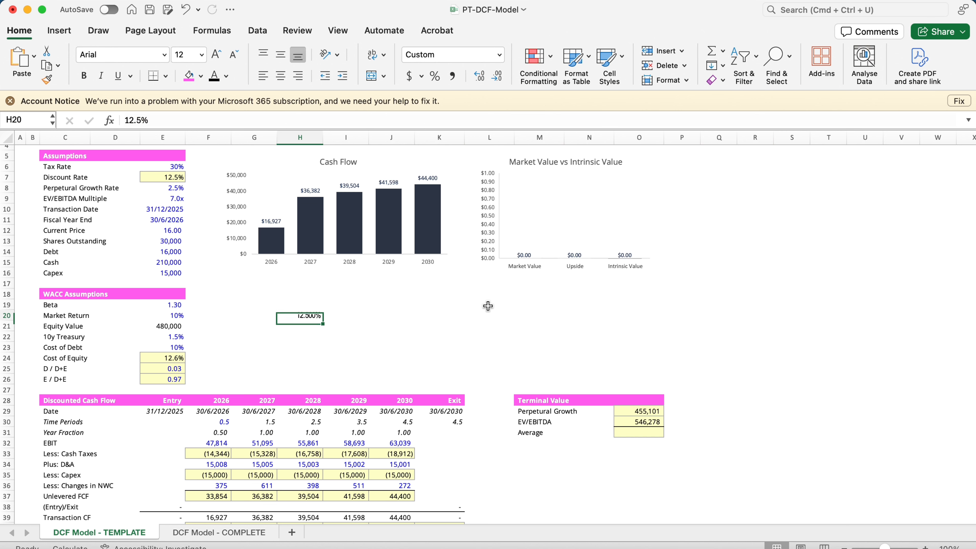
{"action": "type", "text": "14"}
{"action": "key", "text": "Return"}
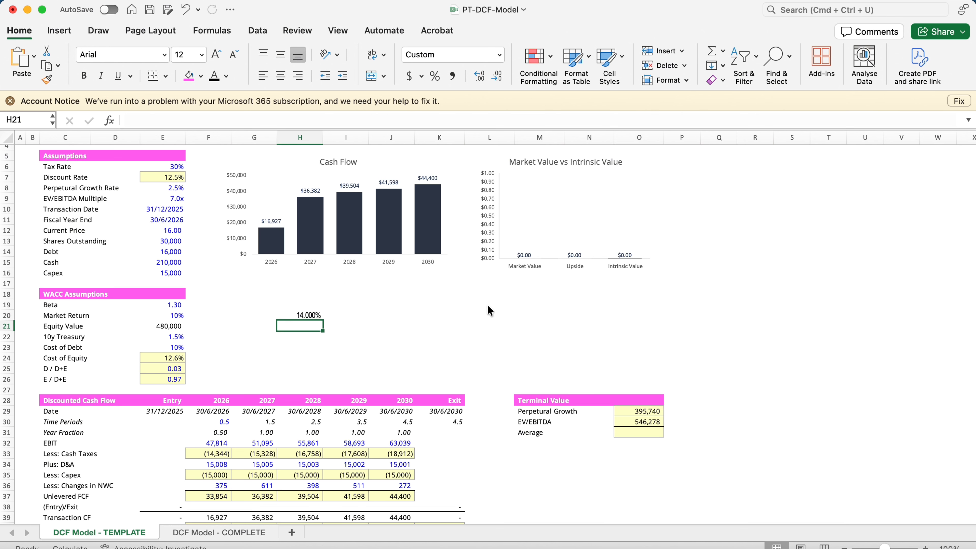
{"action": "key", "text": "Up"}
{"action": "type", "text": "16"}
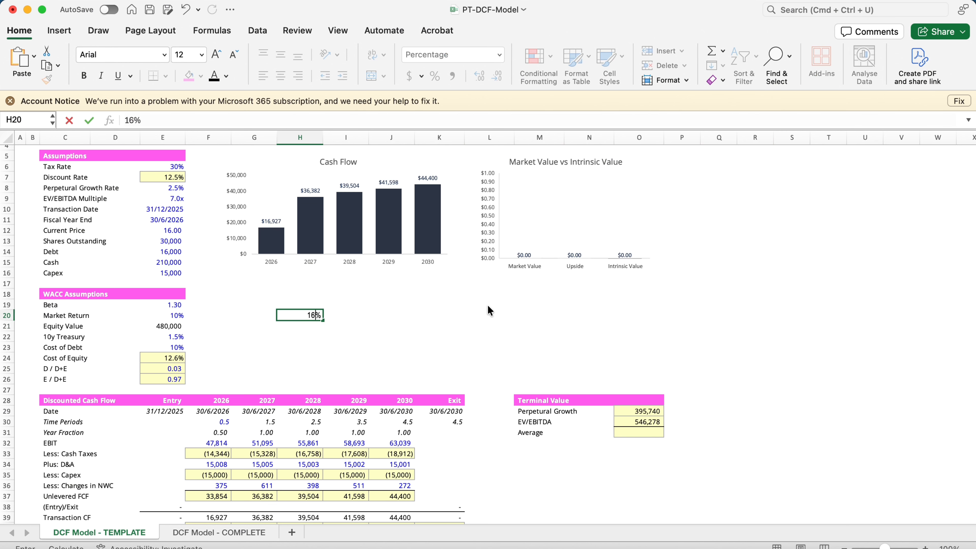
{"action": "key", "text": "Return"}
{"action": "key", "text": "Up"}
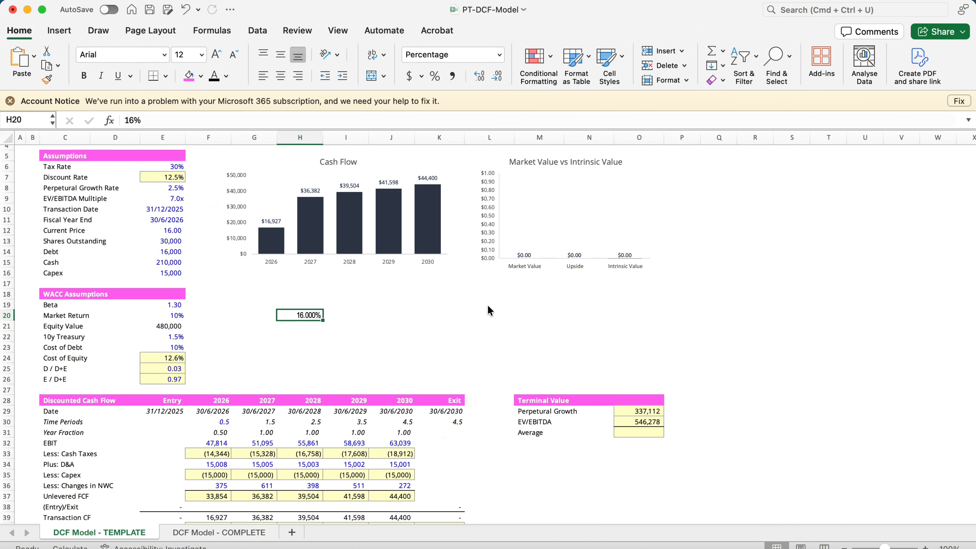
{"action": "type", "text": "10"}
{"action": "key", "text": "Return"}
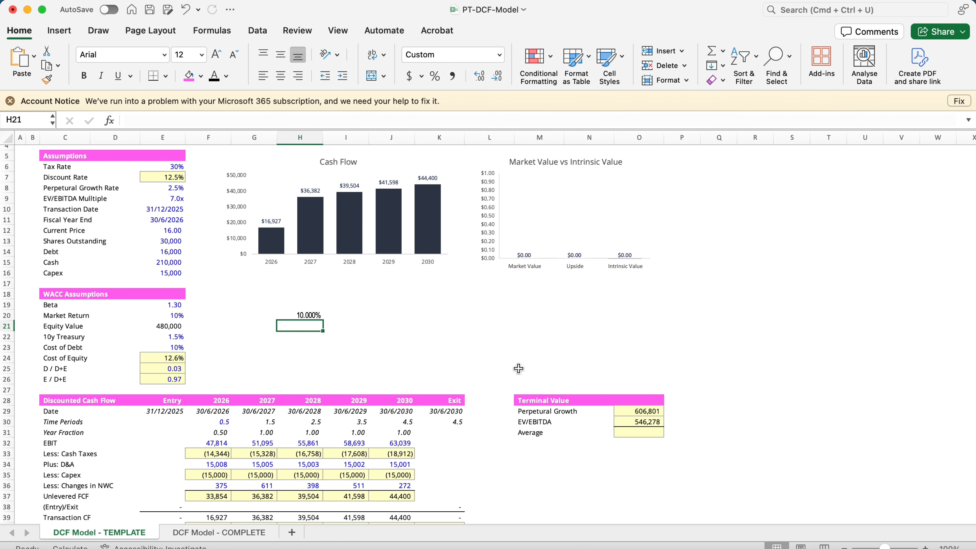
Clear the test rate in H20 and restore the discount rate reference in the O29 formula to E7
{"action": "key", "text": "Up"}
{"action": "key", "text": "Delete"}
{"action": "left_click", "coordinate": [639, 410]}
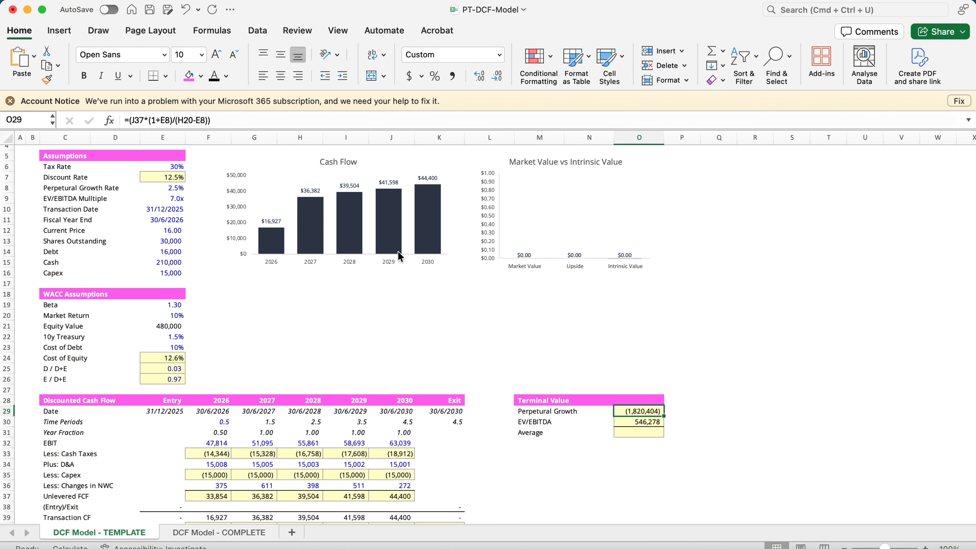
{"action": "left_click", "coordinate": [227, 119]}
{"action": "left_click_drag", "start_coordinate": [298, 310], "coordinate": [172, 179]}
{"action": "key", "text": "Return"}
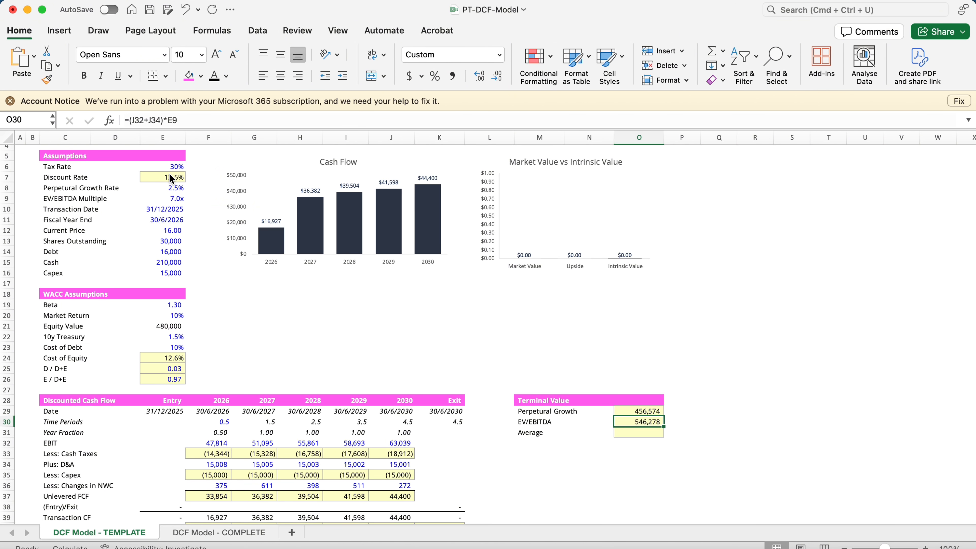
Calculate the average of the Perpetual Growth and EV/EBITDA terminal values in O31 with =AVERAGE(O29:O30)
{"action": "key", "text": "Down"}
{"action": "type", "text": "="}
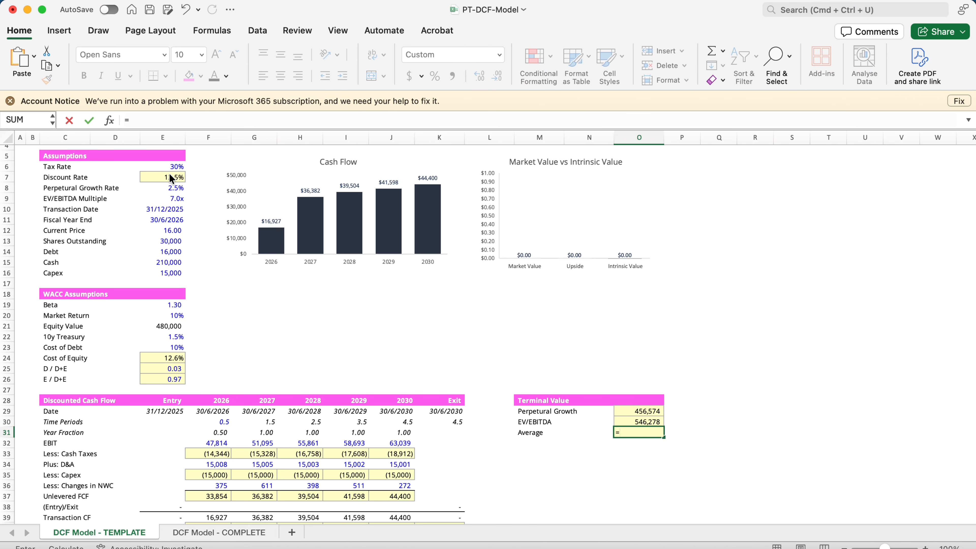
{"action": "type", "text": "AVERAGE("}
{"action": "key", "text": "Up"}
{"action": "key", "text": "shift+Up"}
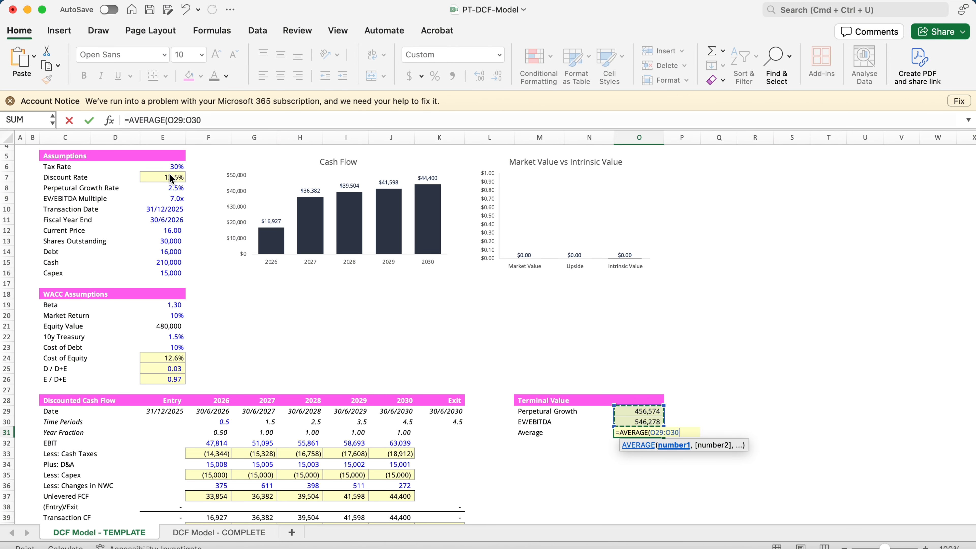
{"action": "key", "text": "Return"}
Calculate the intrinsic Enterprise Value in E44 by summing the discounted cash flows with =SUM(F41:K41)
{"action": "scroll", "coordinate": [473, 250], "scroll_direction": "down", "scroll_amount": 2}
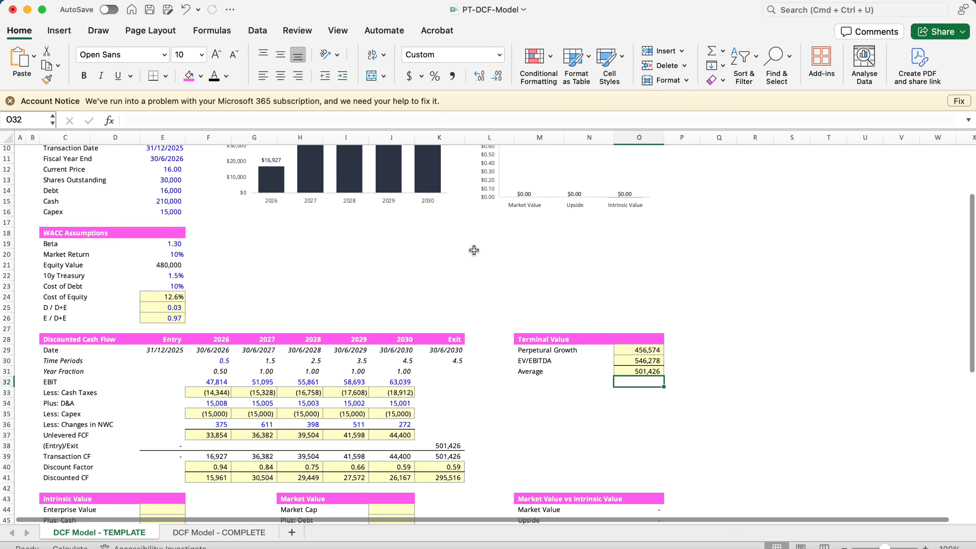
{"action": "scroll", "coordinate": [474, 250], "scroll_direction": "down", "scroll_amount": 3}
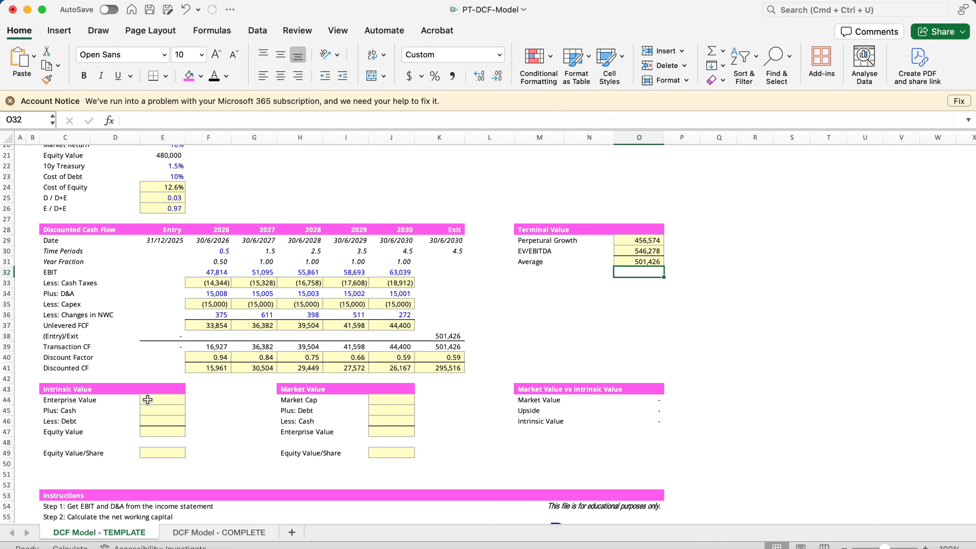
{"action": "left_click", "coordinate": [175, 400]}
{"action": "type", "text": "=SUM("}
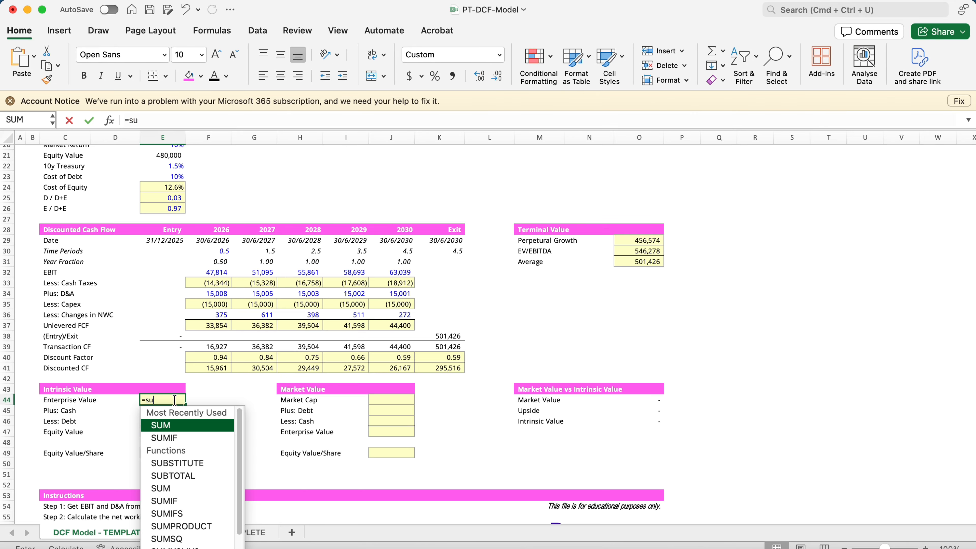
{"action": "key", "text": "Up"}
{"action": "key", "text": "Up"}
{"action": "key", "text": "Up"}
{"action": "key", "text": "Right"}
{"action": "key", "text": "shift+Right"}
{"action": "key", "text": "shift+Right"}
{"action": "key", "text": "shift+Right"}
{"action": "key", "text": "shift+Right"}
{"action": "key", "text": "shift+Right"}
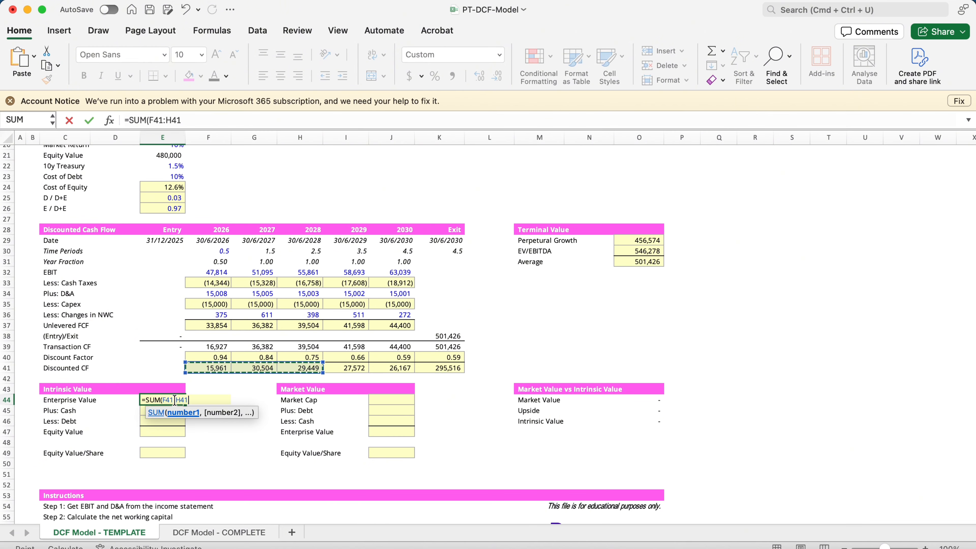
{"action": "key", "text": "Return"}
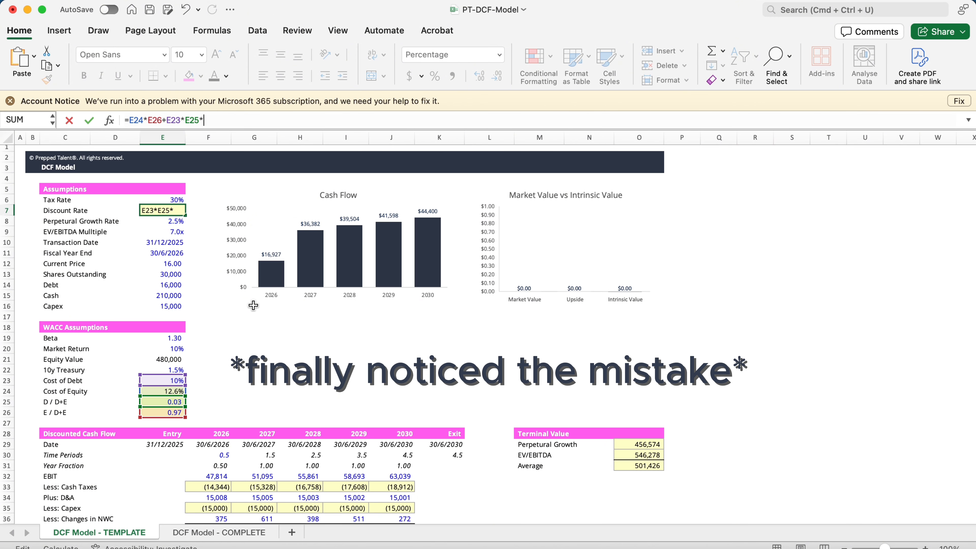
Correct the Discount Rate formula in E7 by multiplying its cost of debt term by (1-E6)
{"action": "type", "text": "-"}
{"action": "left_click", "coordinate": [179, 200]}
{"action": "type", "text": ")"}
{"action": "key", "text": "Return"}
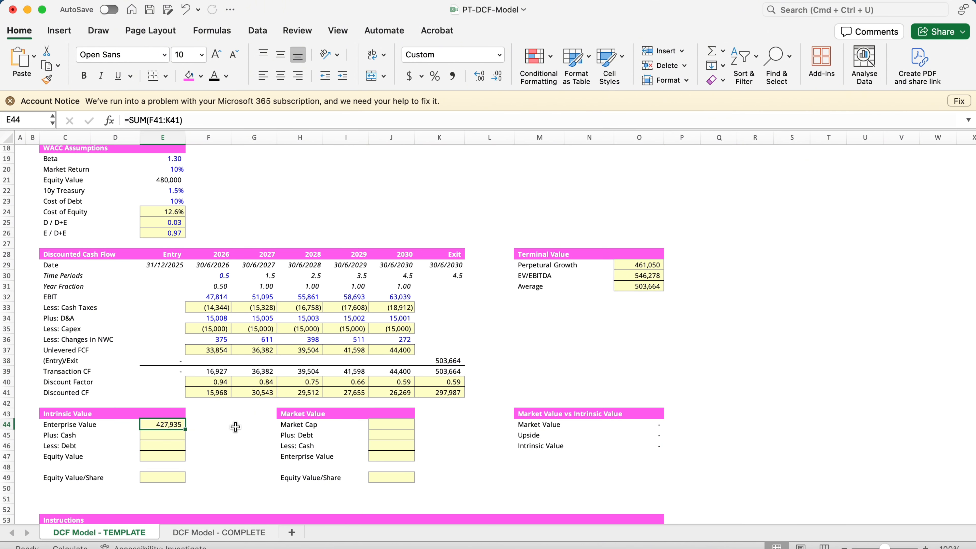
Link the Plus: Cash cell E45 under Intrinsic Value to the Cash assumption in E15
{"action": "left_click", "coordinate": [155, 436]}
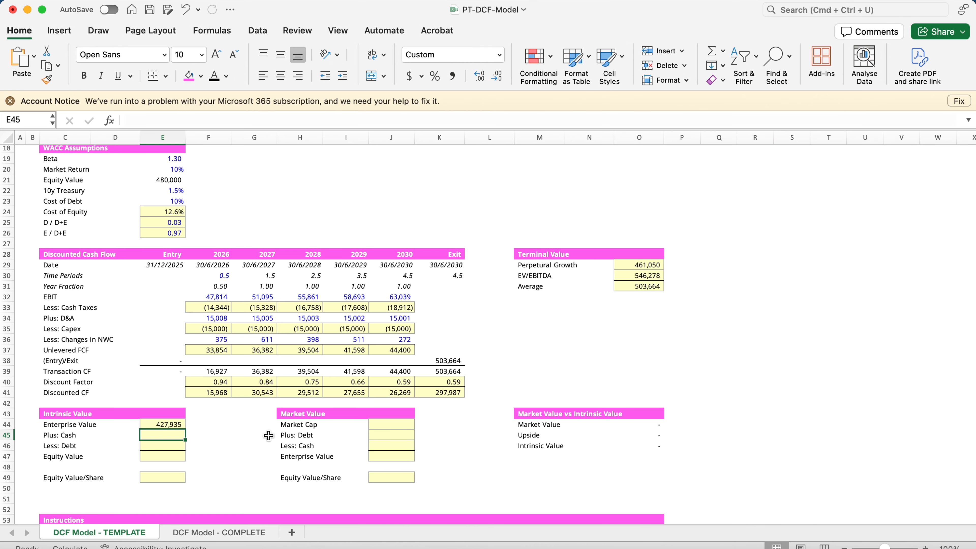
{"action": "type", "text": "="}
{"action": "scroll", "coordinate": [246, 385], "scroll_direction": "up", "scroll_amount": 6}
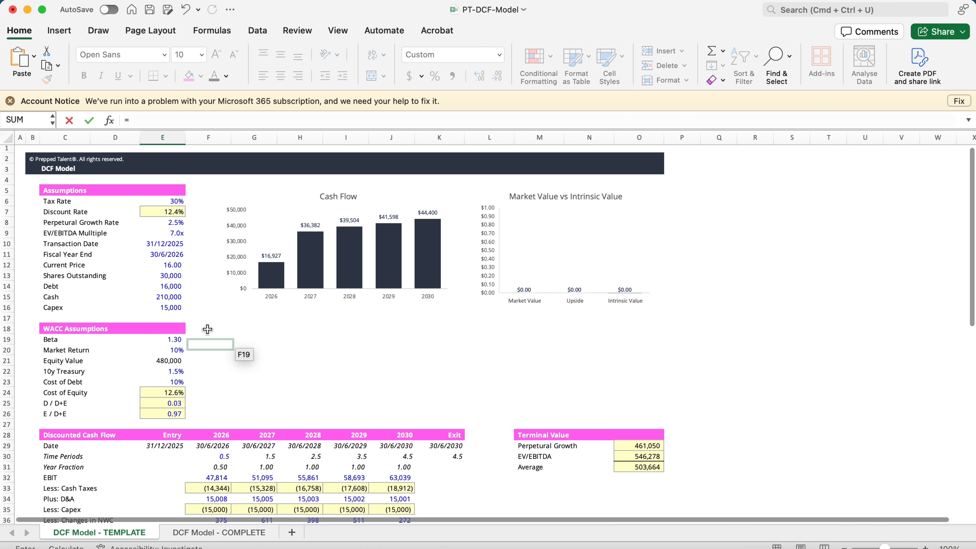
{"action": "left_click", "coordinate": [165, 296]}
{"action": "key", "text": "Return"}
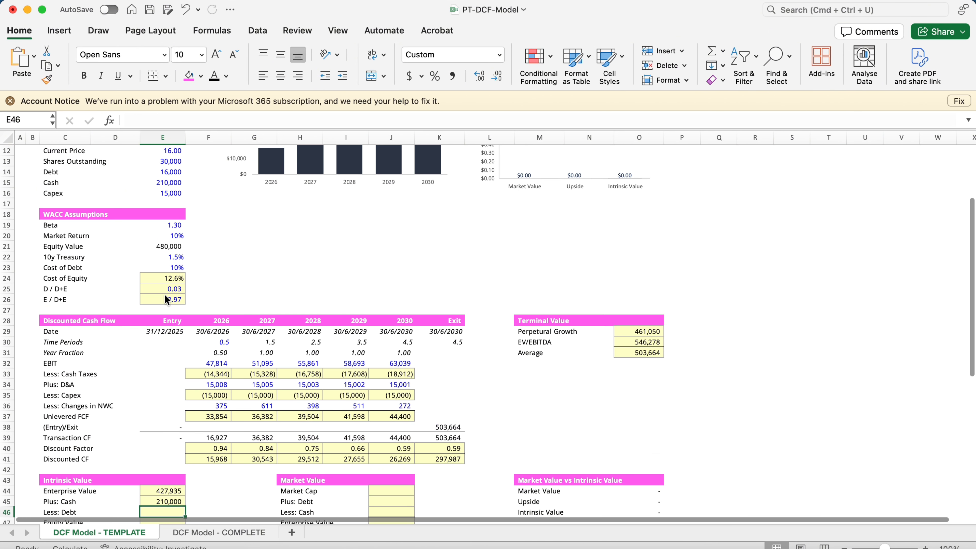
Fill the Less: Debt cell E46 under Intrinsic Value with the negative Debt assumption, =-E14
{"action": "type", "text": "=-"}
{"action": "scroll", "coordinate": [165, 294], "scroll_direction": "up", "scroll_amount": 4}
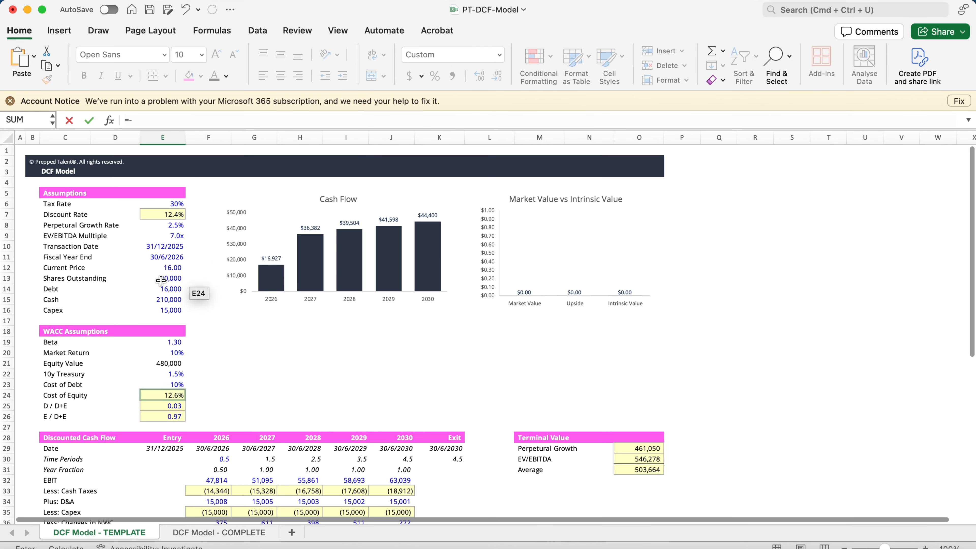
{"action": "left_click", "coordinate": [175, 289]}
{"action": "key", "text": "Return"}
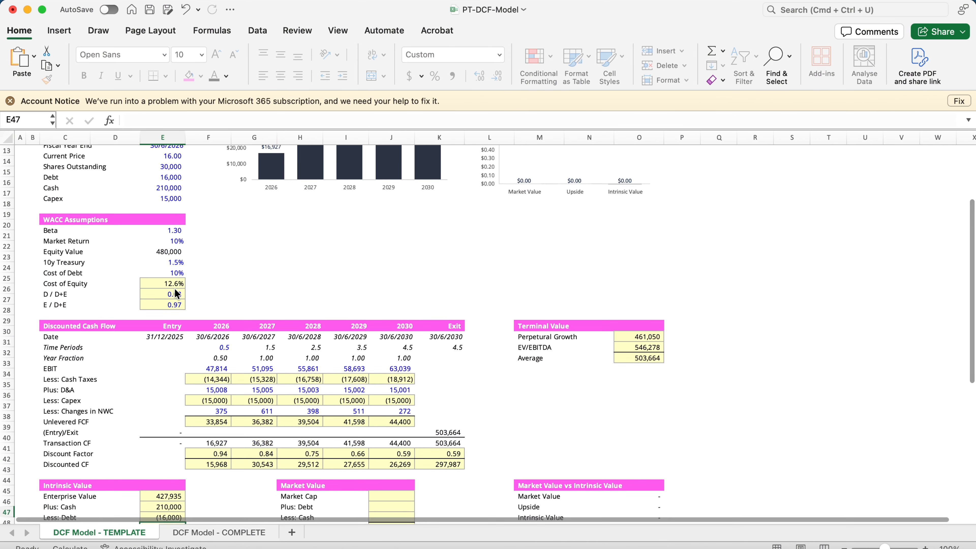
Calculate the intrinsic Equity Value in E47 with =SUM(E44:E46)
{"action": "scroll", "coordinate": [178, 311], "scroll_direction": "down", "scroll_amount": 3}
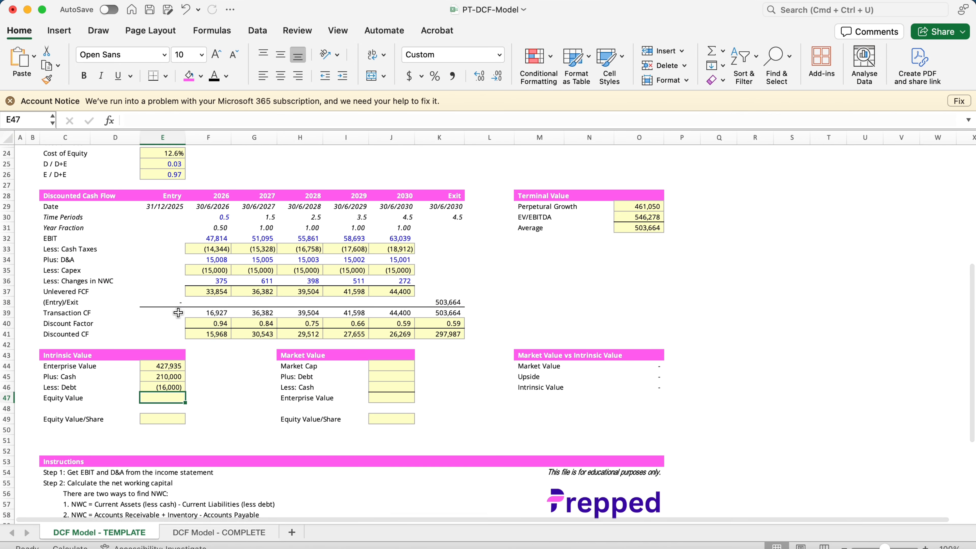
{"action": "type", "text": "=SUM("}
{"action": "key", "text": "Up"}
{"action": "key", "text": "shift+Up"}
{"action": "key", "text": "shift+Up"}
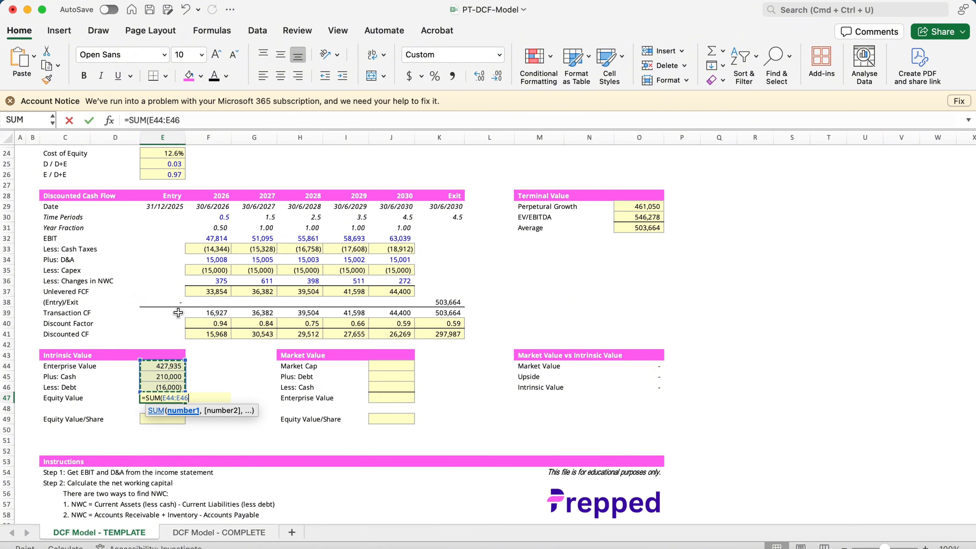
{"action": "key", "text": "Return"}
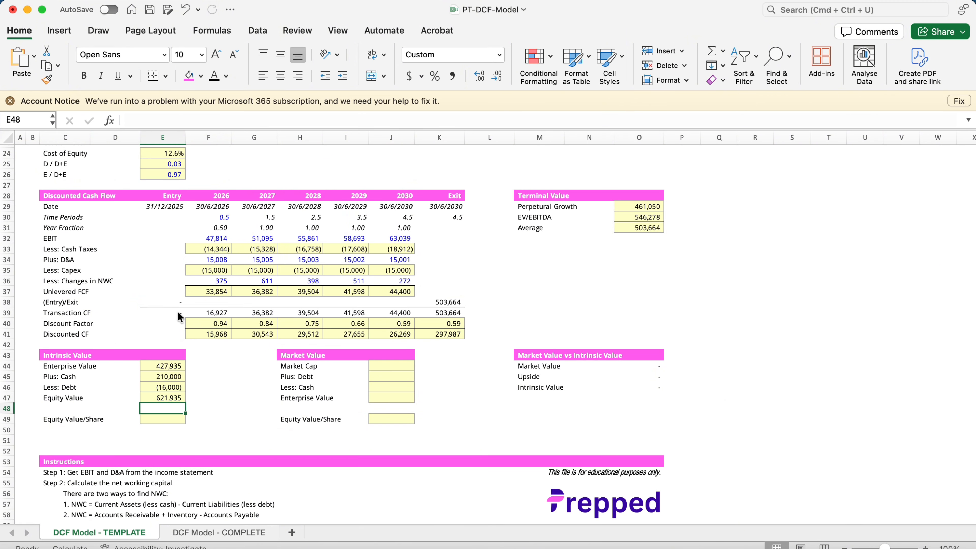
Calculate the intrinsic Equity Value/Share in E49 by dividing equity value by shares outstanding, =E47/E13
{"action": "left_click", "coordinate": [151, 418]}
{"action": "type", "text": "="}
{"action": "key", "text": "Up"}
{"action": "key", "text": "Up"}
{"action": "type", "text": "/"}
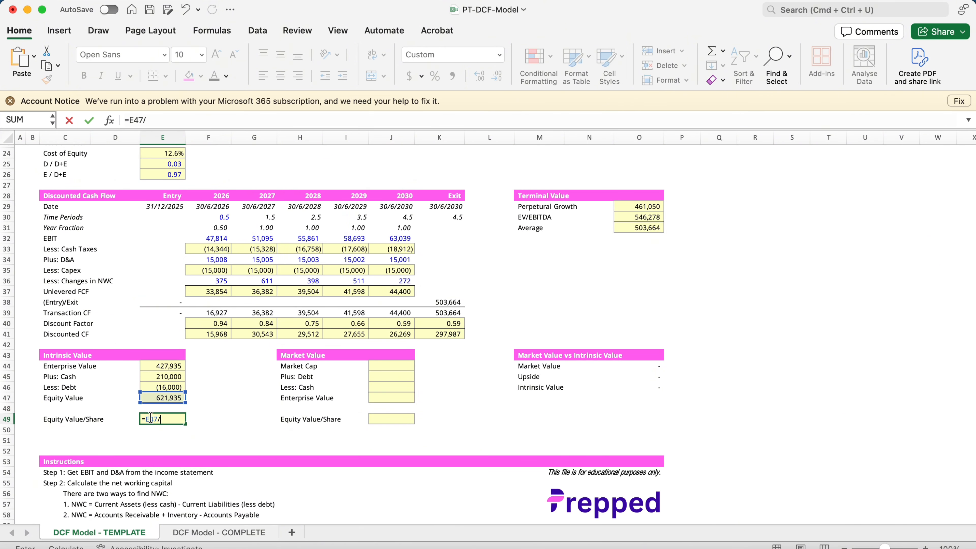
{"action": "scroll", "coordinate": [50, 284], "scroll_direction": "up", "scroll_amount": 10}
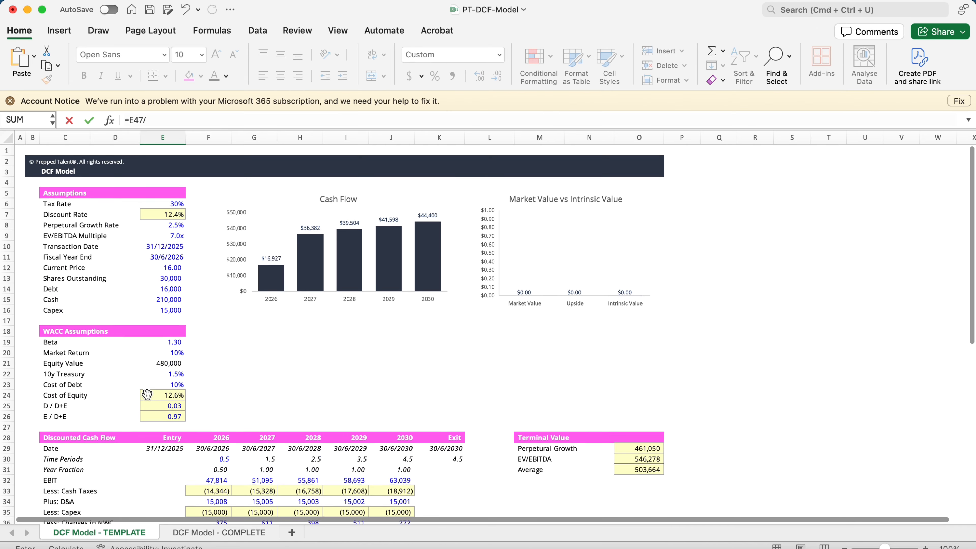
{"action": "left_click", "coordinate": [175, 273]}
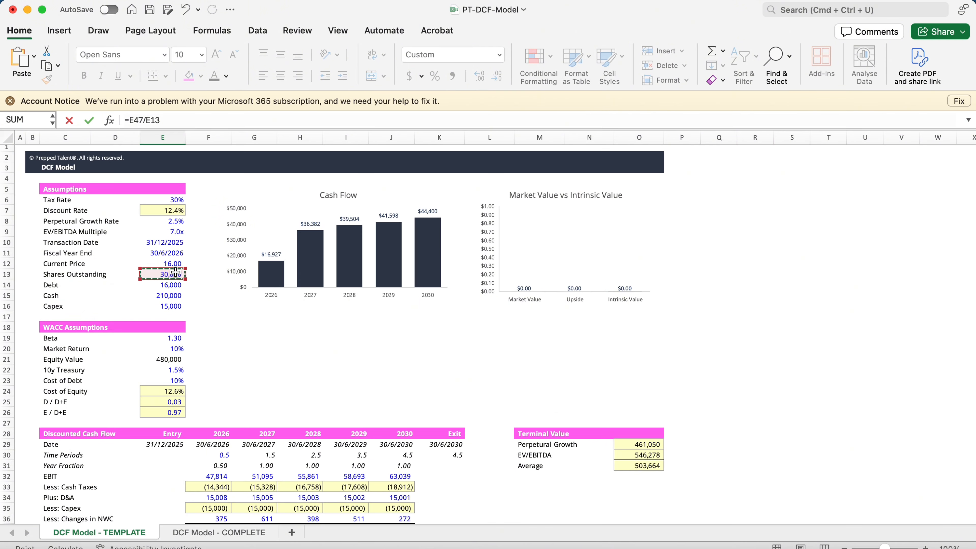
{"action": "key", "text": "Return"}
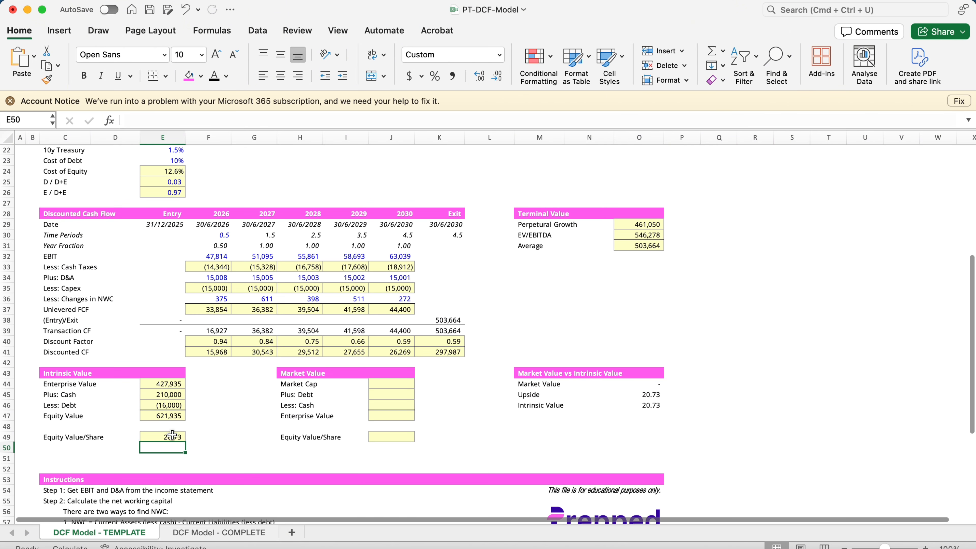
Compare the current price in E12 with the Market Value vs Intrinsic Value chart and review the Market Value section
{"action": "scroll", "coordinate": [171, 435], "scroll_direction": "up", "scroll_amount": 10}
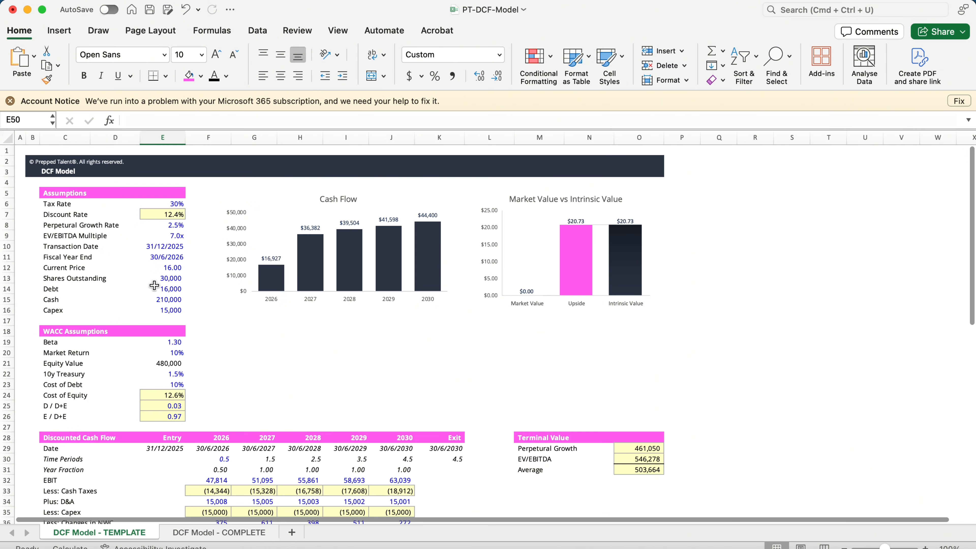
{"action": "left_click", "coordinate": [170, 269]}
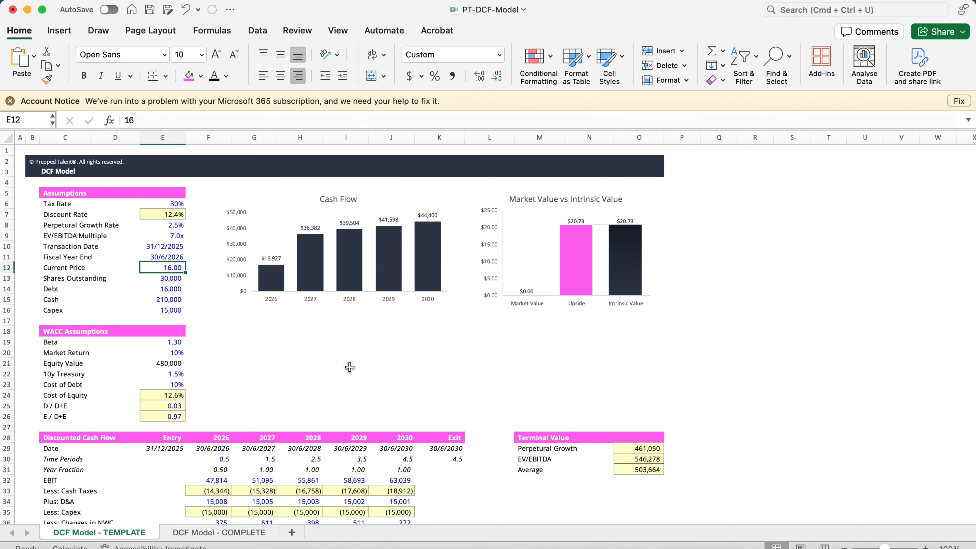
{"action": "mouse_move", "coordinate": [584, 261]}
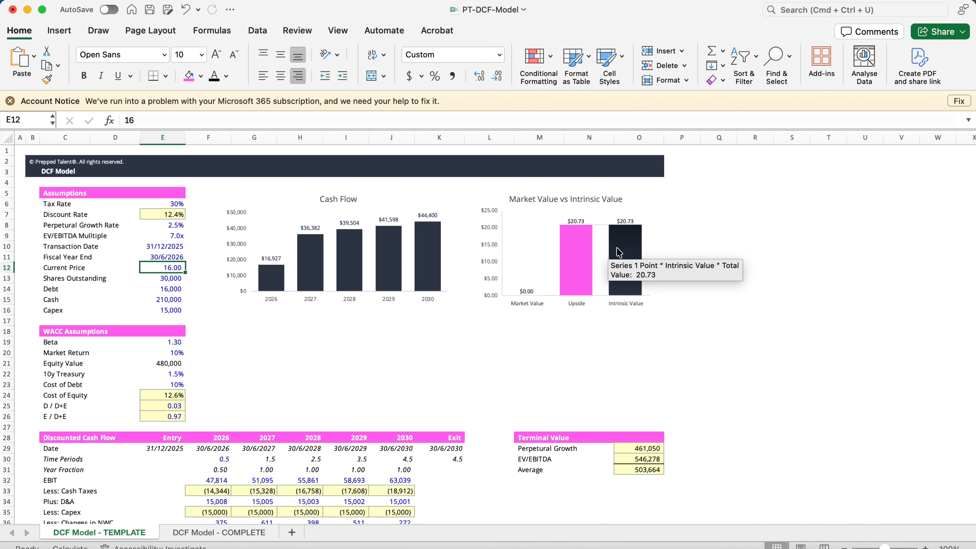
{"action": "scroll", "coordinate": [555, 400], "scroll_direction": "down", "scroll_amount": 7}
{"action": "scroll", "coordinate": [555, 400], "scroll_direction": "down", "scroll_amount": 5}
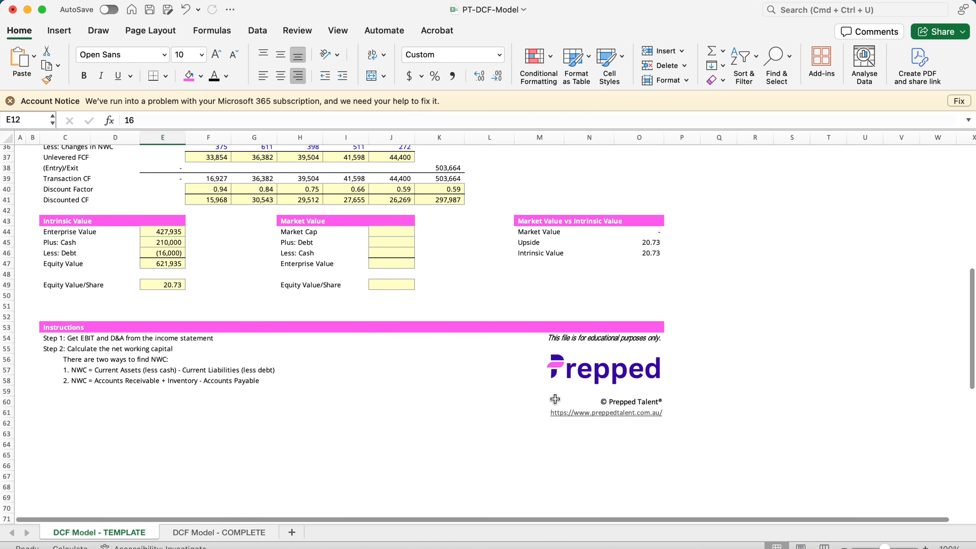
{"action": "left_click_drag", "start_coordinate": [380, 223], "coordinate": [390, 305]}
{"action": "left_click", "coordinate": [466, 252]}
Calculate the Market Cap in J44 as shares outstanding times current price, =E13*E12
{"action": "scroll", "coordinate": [466, 252], "scroll_direction": "up", "scroll_amount": 7}
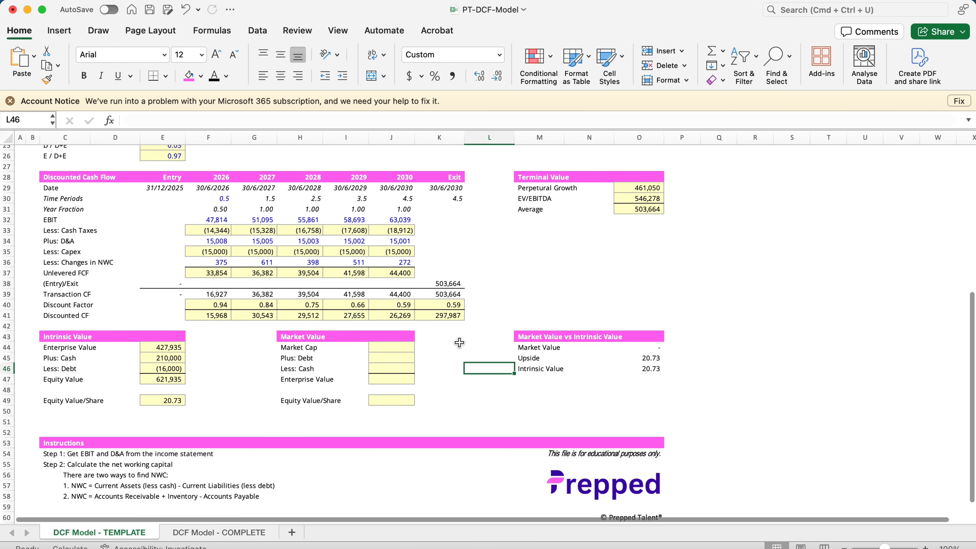
{"action": "left_click", "coordinate": [393, 456]}
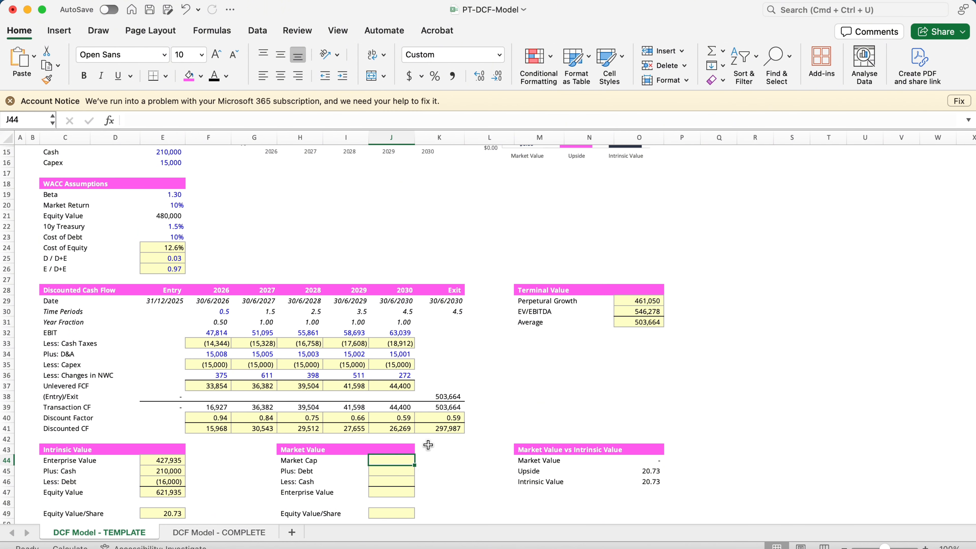
{"action": "type", "text": "="}
{"action": "scroll", "coordinate": [358, 365], "scroll_direction": "up", "scroll_amount": 4}
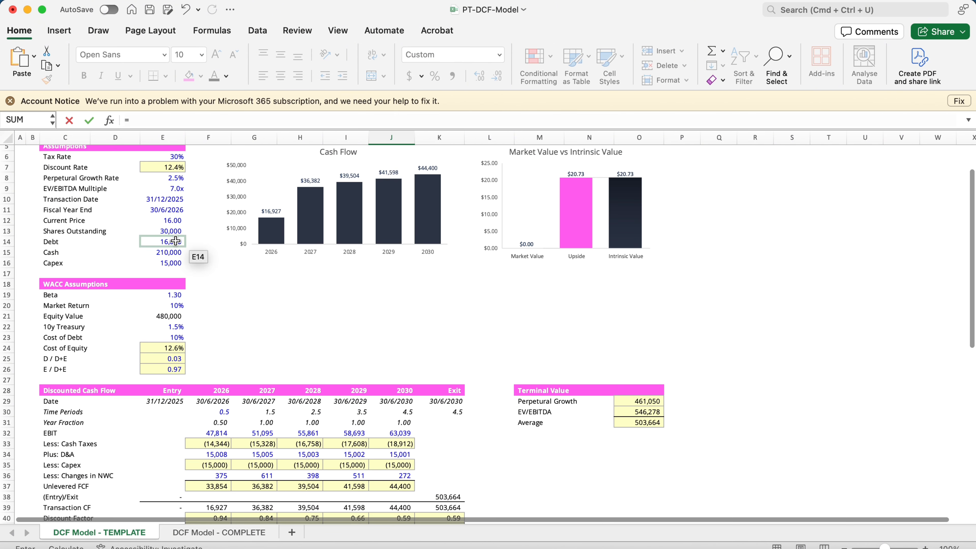
{"action": "left_click", "coordinate": [165, 230]}
{"action": "type", "text": "*"}
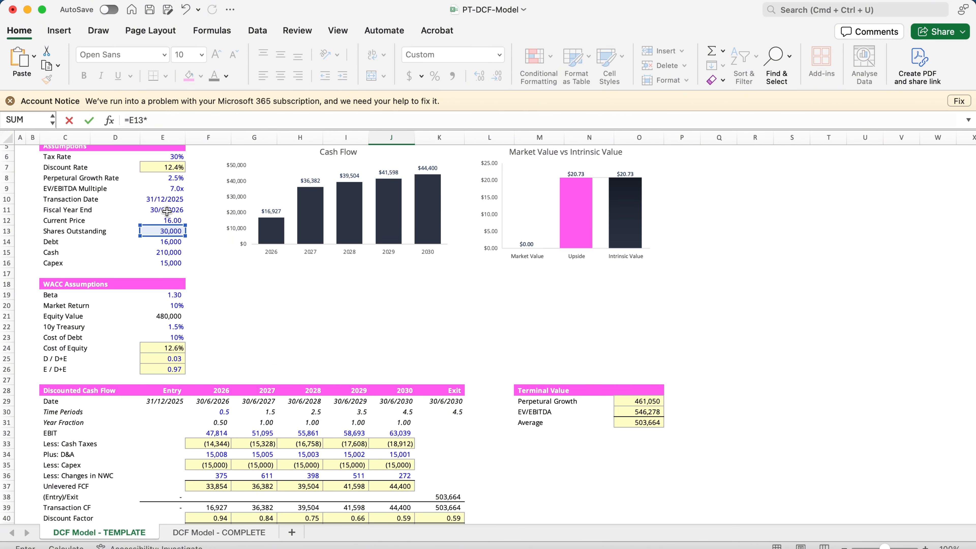
{"action": "left_click", "coordinate": [169, 221]}
{"action": "key", "text": "Return"}
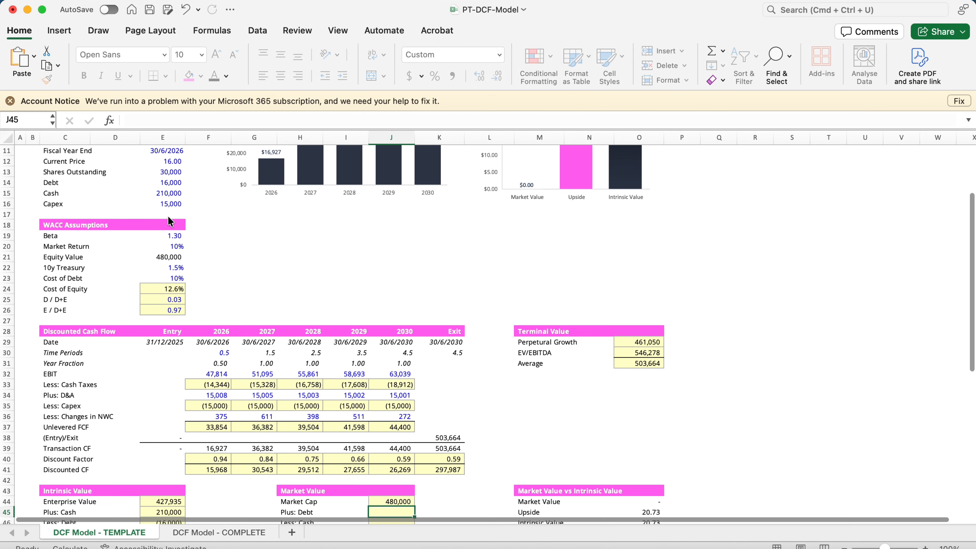
Link the Plus: Debt cell J45 under Market Value to the Debt assumption in E14
{"action": "scroll", "coordinate": [174, 239], "scroll_direction": "down", "scroll_amount": 2}
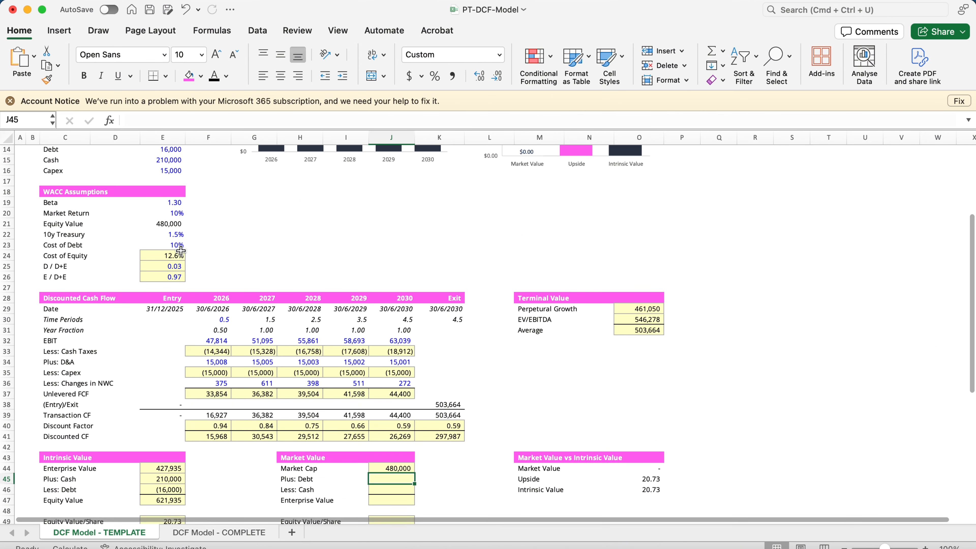
{"action": "type", "text": "="}
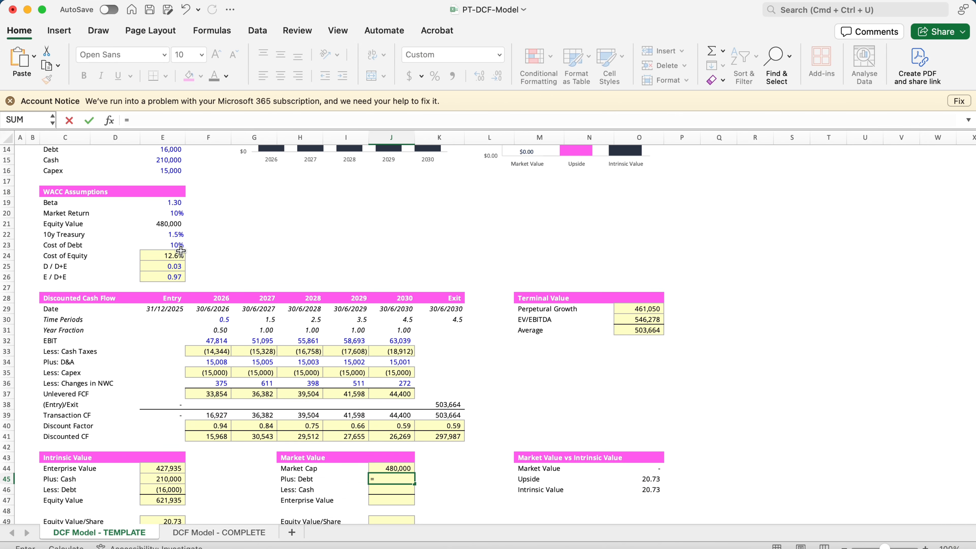
{"action": "scroll", "coordinate": [182, 269], "scroll_direction": "up", "scroll_amount": 5}
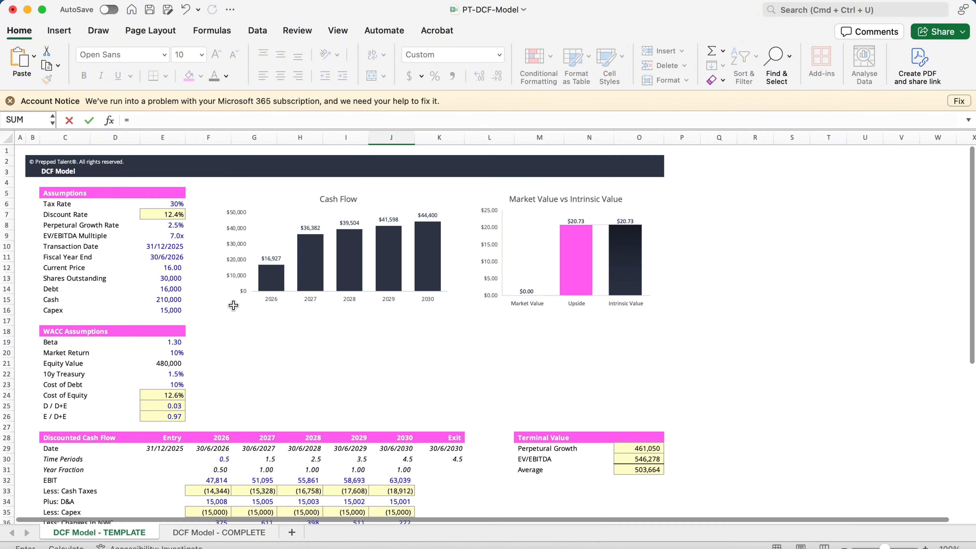
{"action": "left_click", "coordinate": [158, 287]}
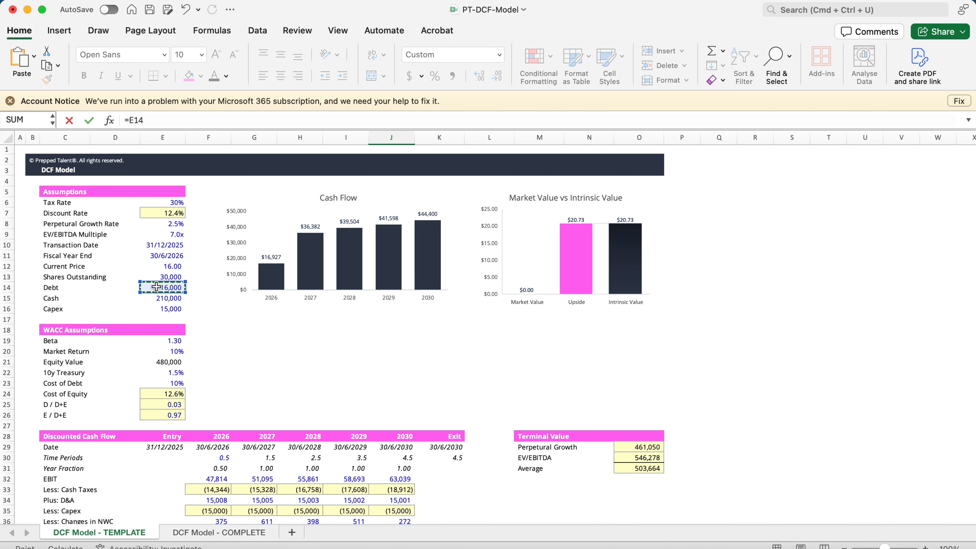
{"action": "key", "text": "Return"}
Link the Less: Cash cell J46 under Market Value to the negative of the Cash assumption, =-E15
{"action": "type", "text": "=-"}
{"action": "scroll", "coordinate": [156, 286], "scroll_direction": "up", "scroll_amount": 4}
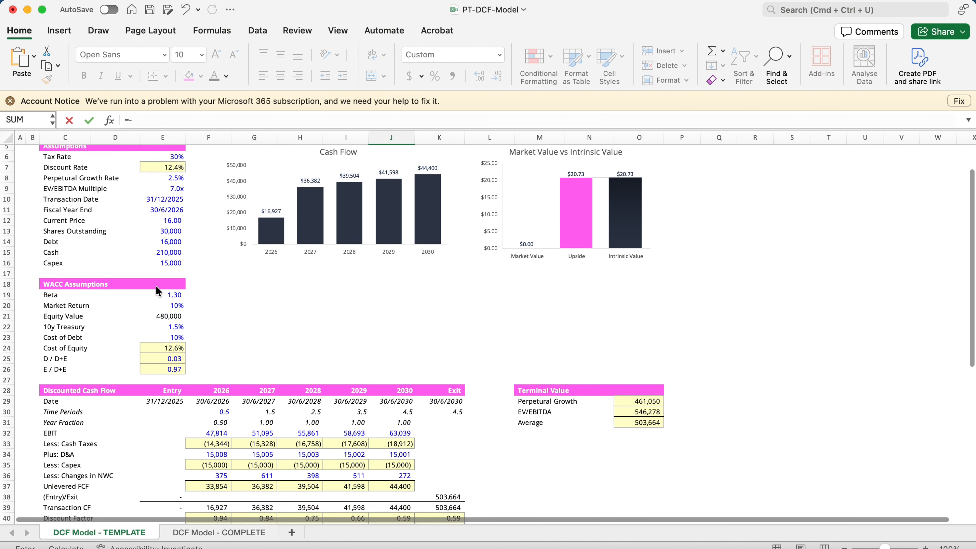
{"action": "left_click", "coordinate": [168, 288]}
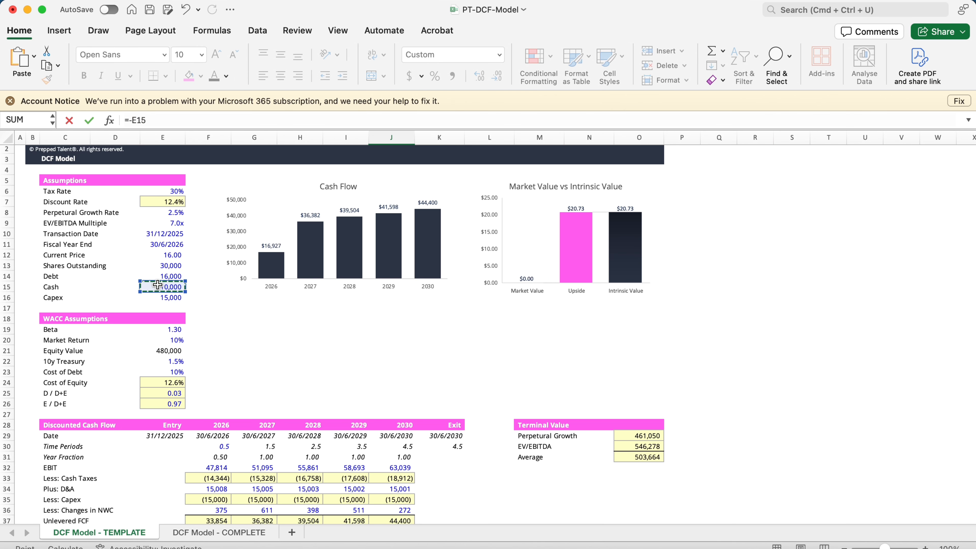
{"action": "key", "text": "Return"}
{"action": "scroll", "coordinate": [158, 286], "scroll_direction": "down", "scroll_amount": 3}
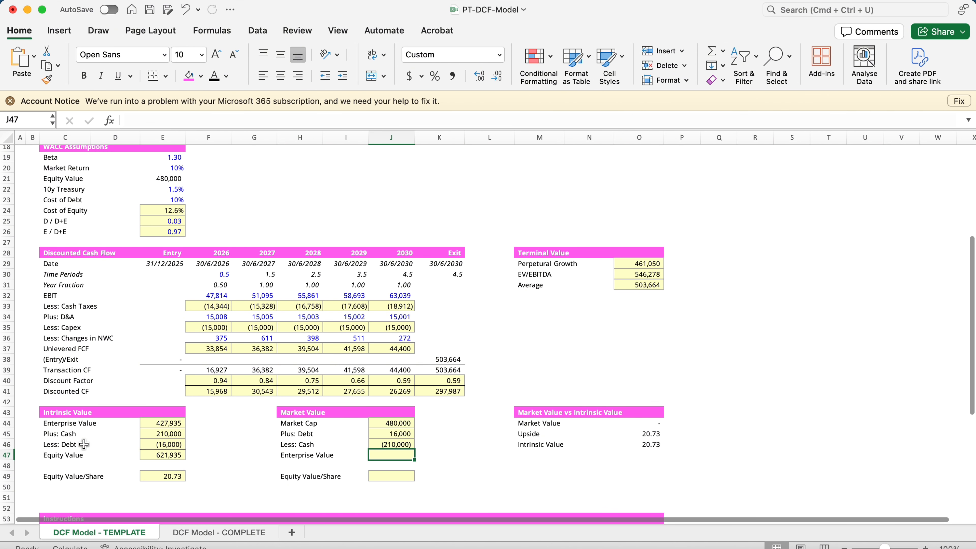
Calculate the market Enterprise Value in J47 by summing market cap, debt and less cash, =SUM(J44:J46)
{"action": "left_click", "coordinate": [54, 435]}
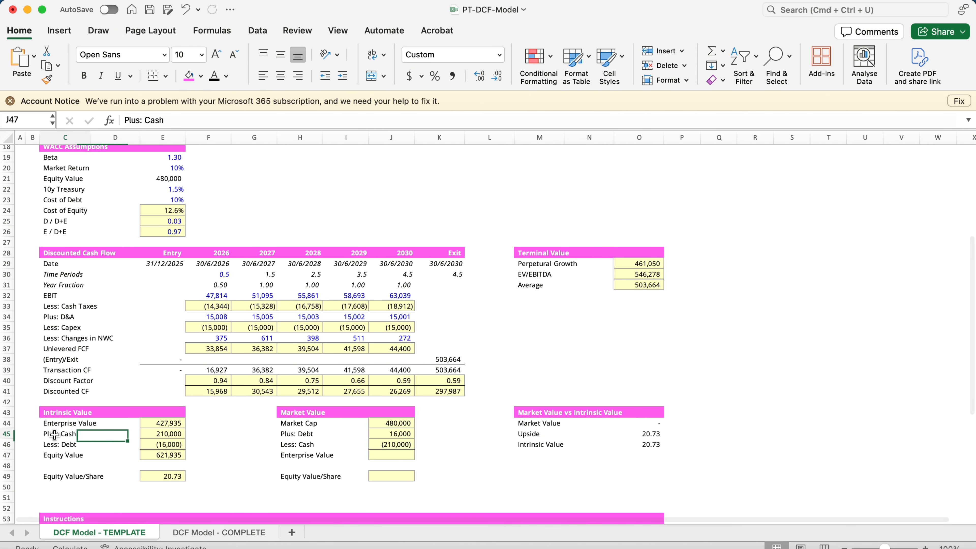
{"action": "left_click", "coordinate": [304, 432]}
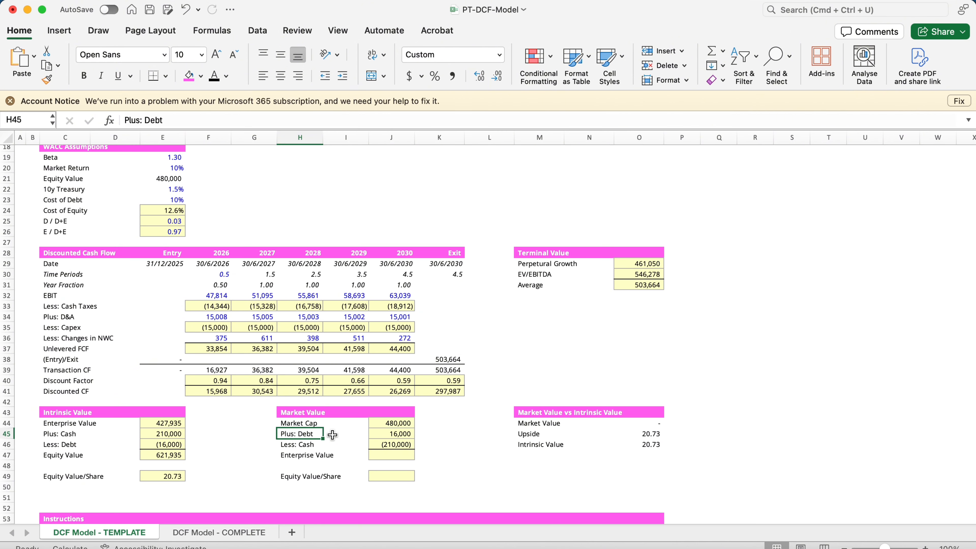
{"action": "left_click", "coordinate": [296, 423]}
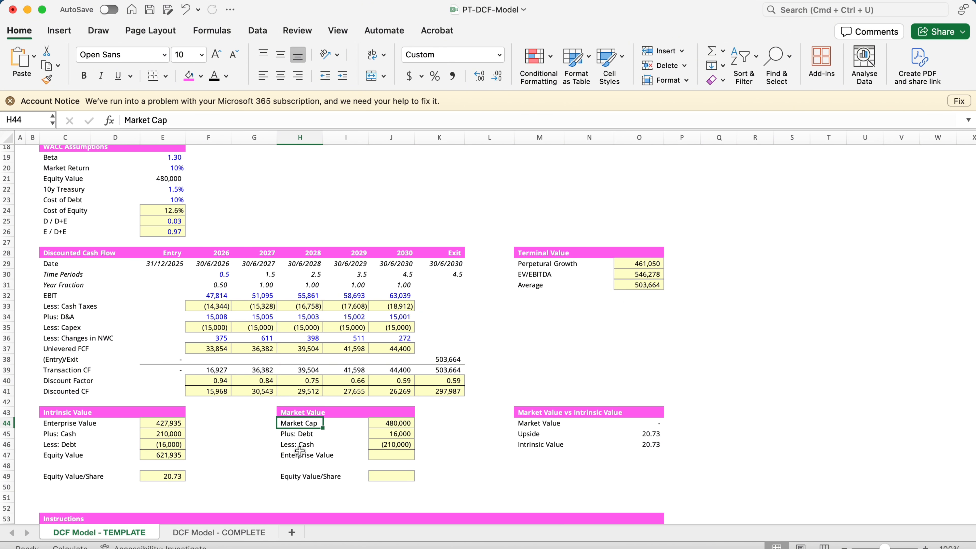
{"action": "left_click", "coordinate": [406, 454]}
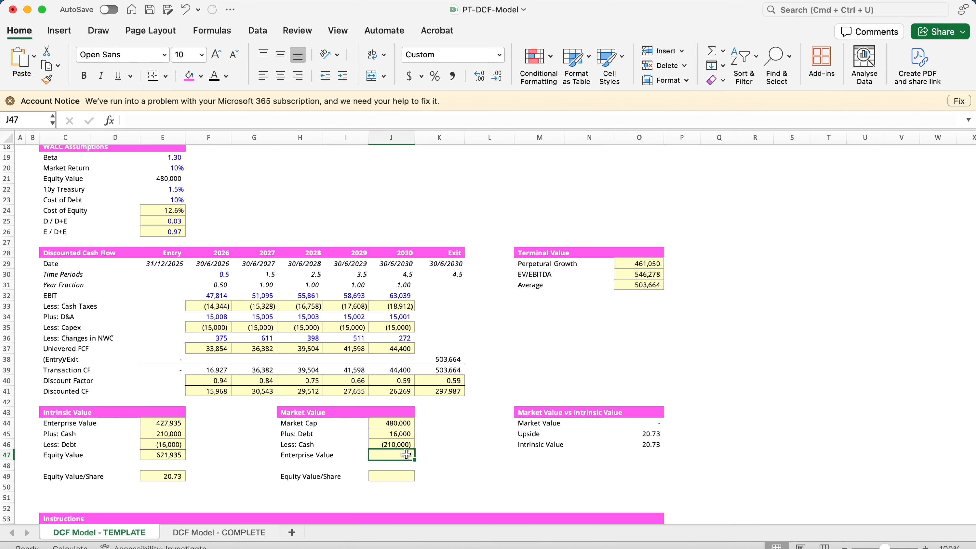
{"action": "type", "text": "=SUM("}
{"action": "key", "text": "Up"}
{"action": "key", "text": "shift+Up"}
{"action": "key", "text": "shift+Up"}
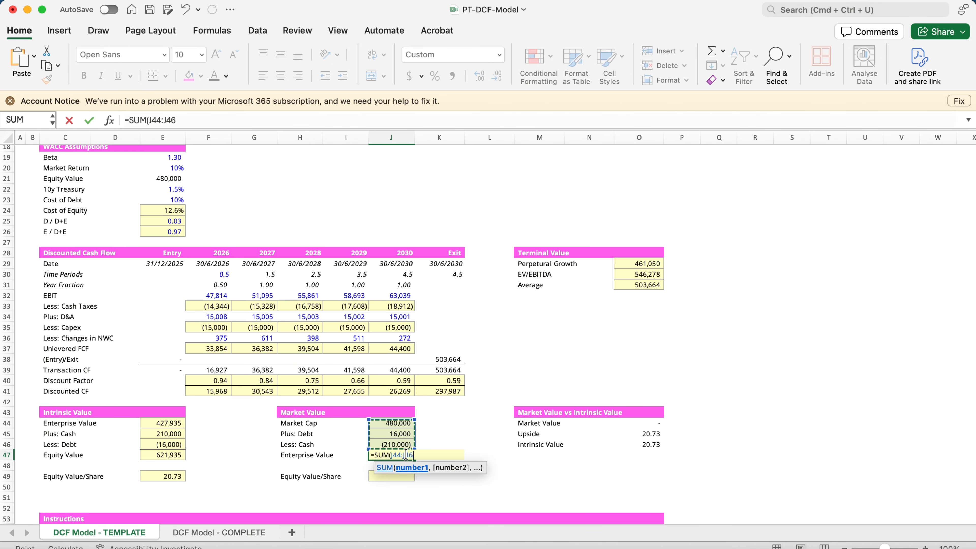
{"action": "key", "text": "Return"}
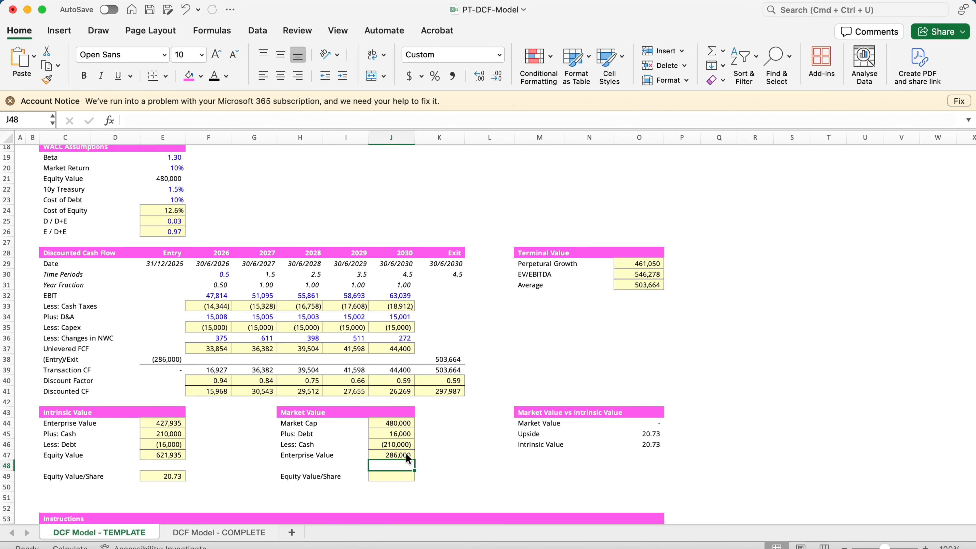
Calculate the market Equity Value/Share in J49 by dividing market cap by shares outstanding, =J44/E13
{"action": "key", "text": "Down"}
{"action": "type", "text": "="}
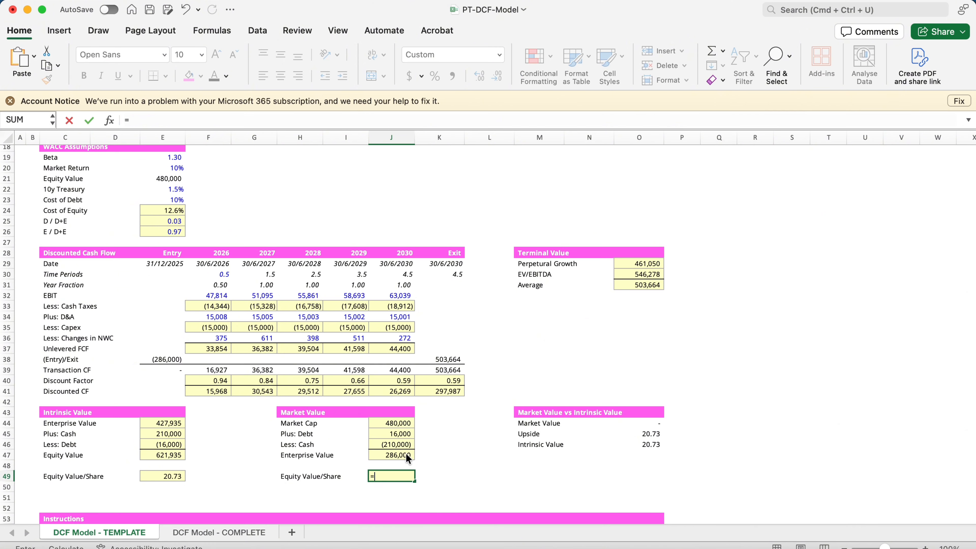
{"action": "key", "text": "Up"}
{"action": "key", "text": "Up"}
{"action": "key", "text": "Up"}
{"action": "key", "text": "Up"}
{"action": "key", "text": "Up"}
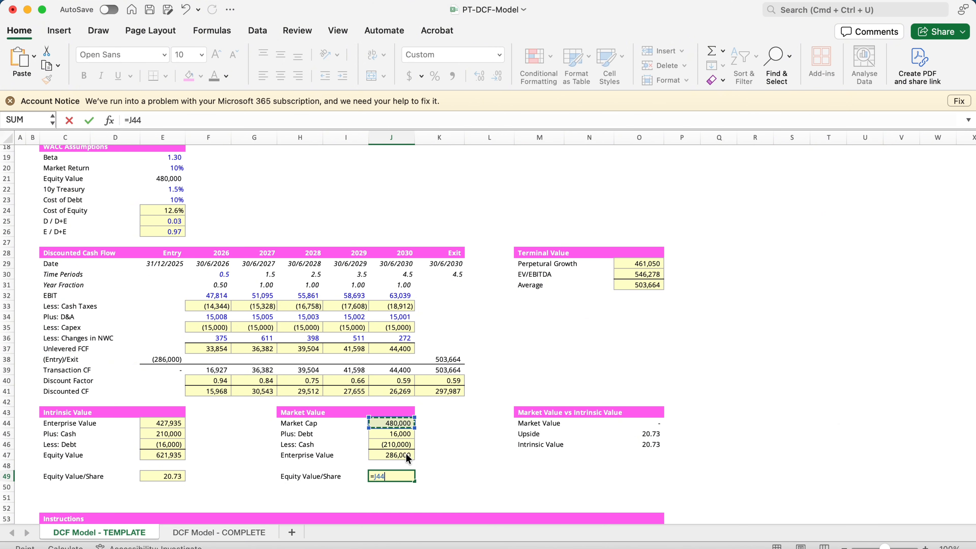
{"action": "type", "text": "/"}
{"action": "scroll", "coordinate": [366, 388], "scroll_direction": "up", "scroll_amount": 8}
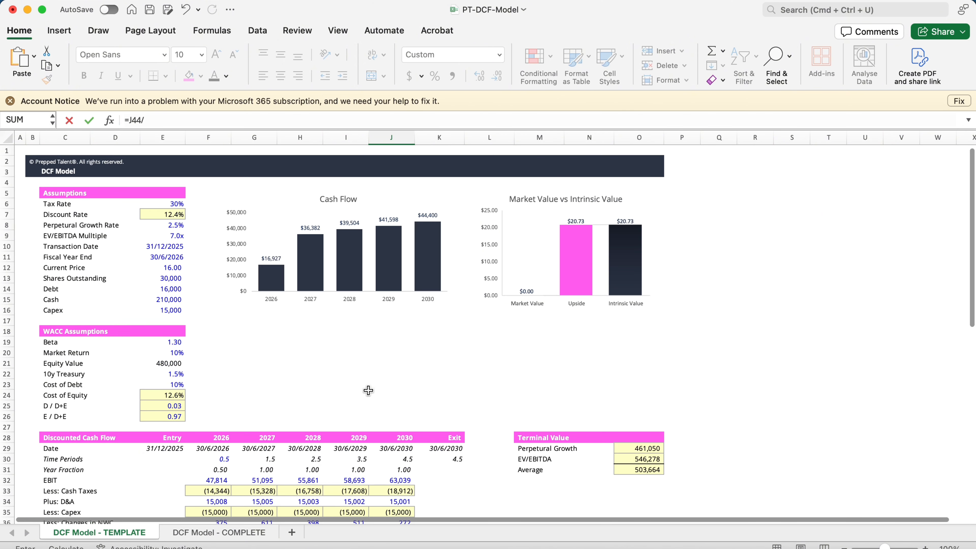
{"action": "left_click", "coordinate": [160, 280]}
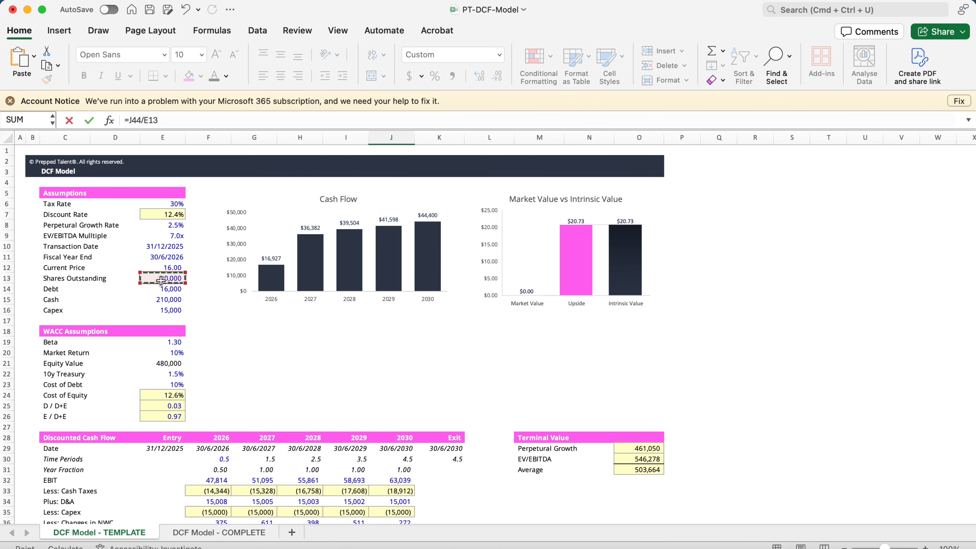
{"action": "key", "text": "Return"}
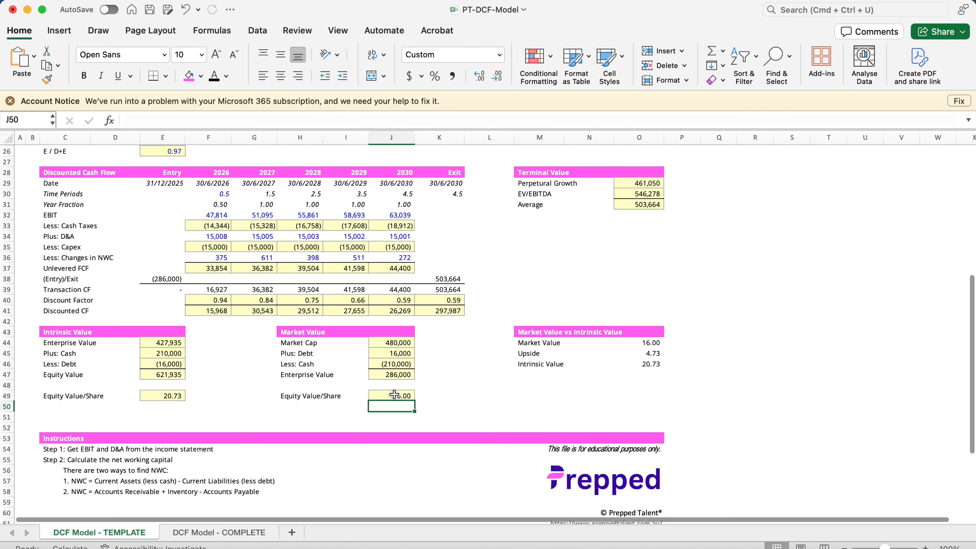
Review the Market Value vs Intrinsic Value chart against the completed valuation sections of the template
{"action": "scroll", "coordinate": [464, 391], "scroll_direction": "up", "scroll_amount": 10}
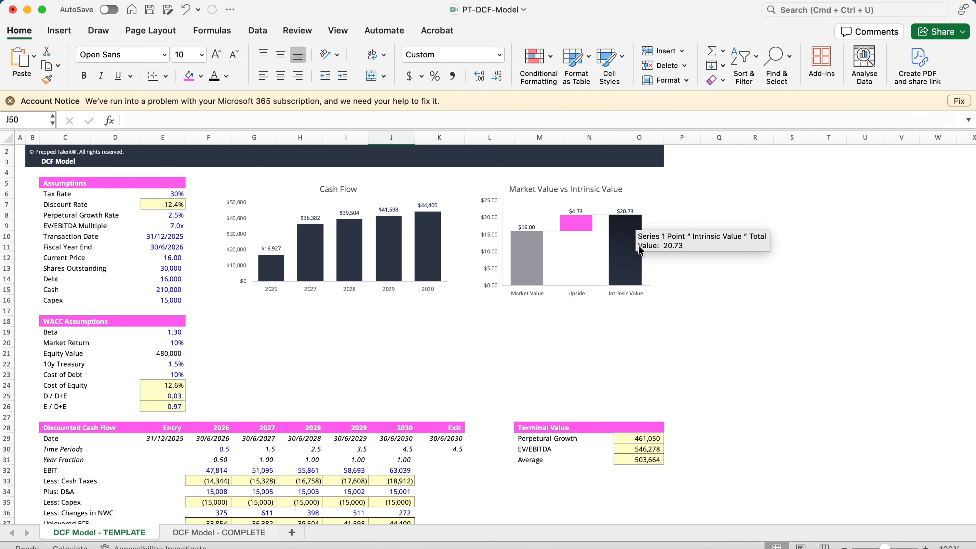
{"action": "scroll", "coordinate": [639, 261], "scroll_direction": "down", "scroll_amount": 2}
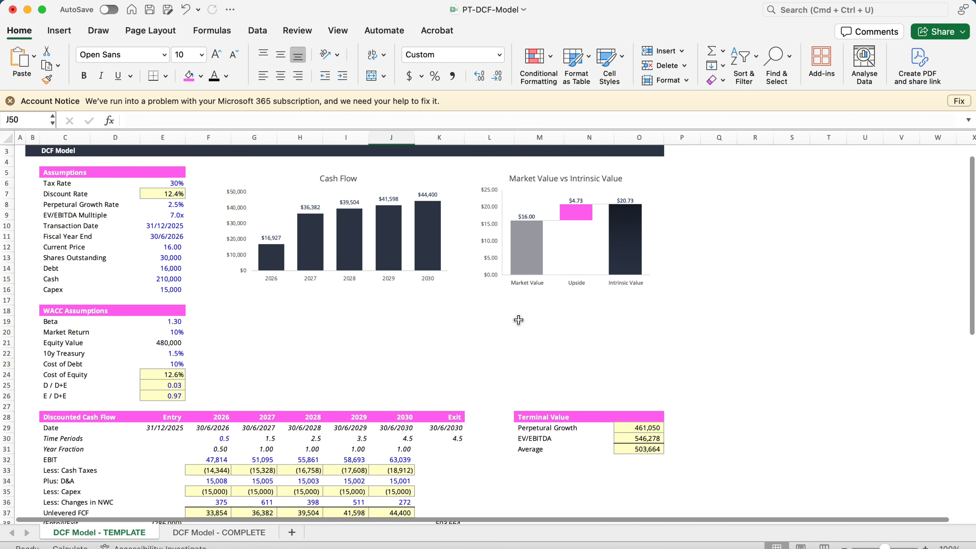
{"action": "scroll", "coordinate": [493, 342], "scroll_direction": "down", "scroll_amount": 10}
{"action": "scroll", "coordinate": [495, 342], "scroll_direction": "up", "scroll_amount": 3}
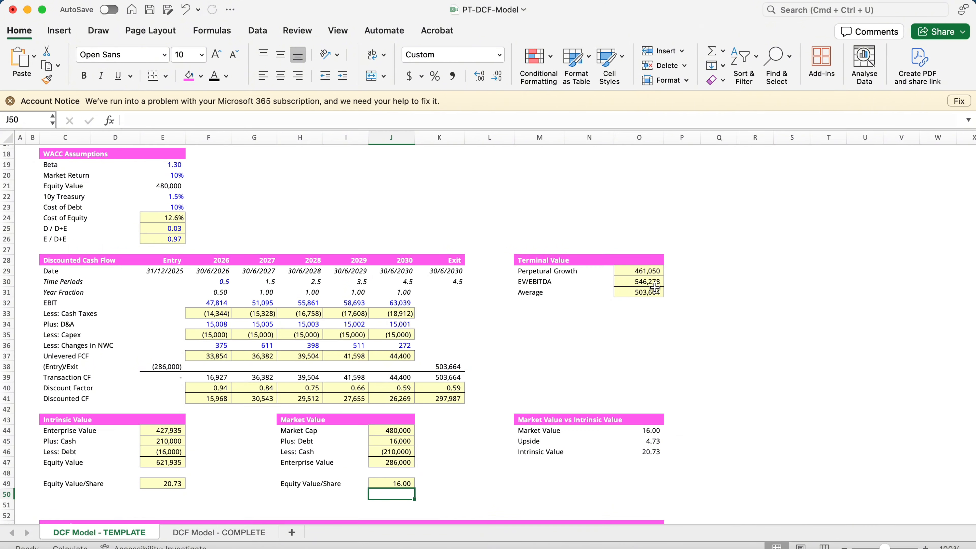
{"action": "scroll", "coordinate": [561, 303], "scroll_direction": "up", "scroll_amount": 8}
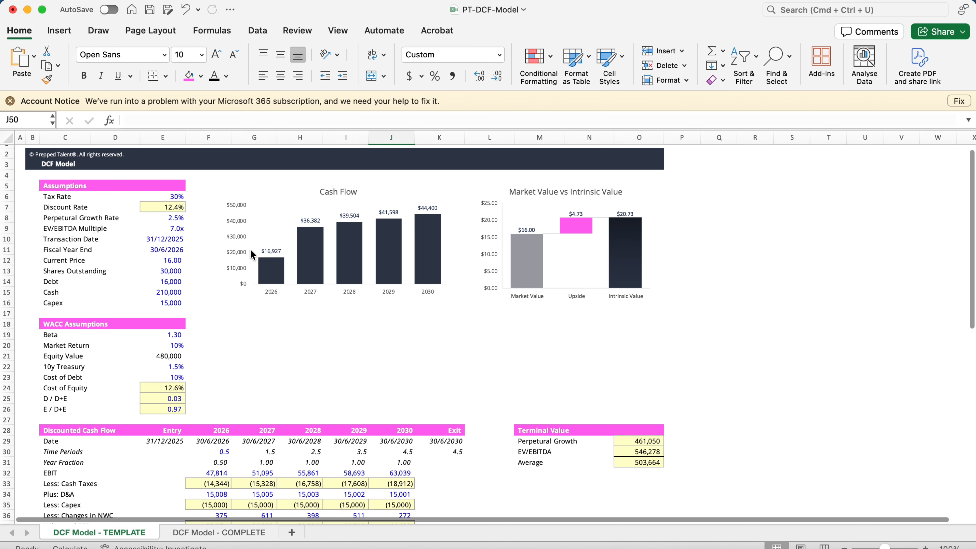
Examine the Discount Rate formula in E7 and the Perpetual Growth terminal value formula in O29
{"action": "left_click", "coordinate": [154, 211]}
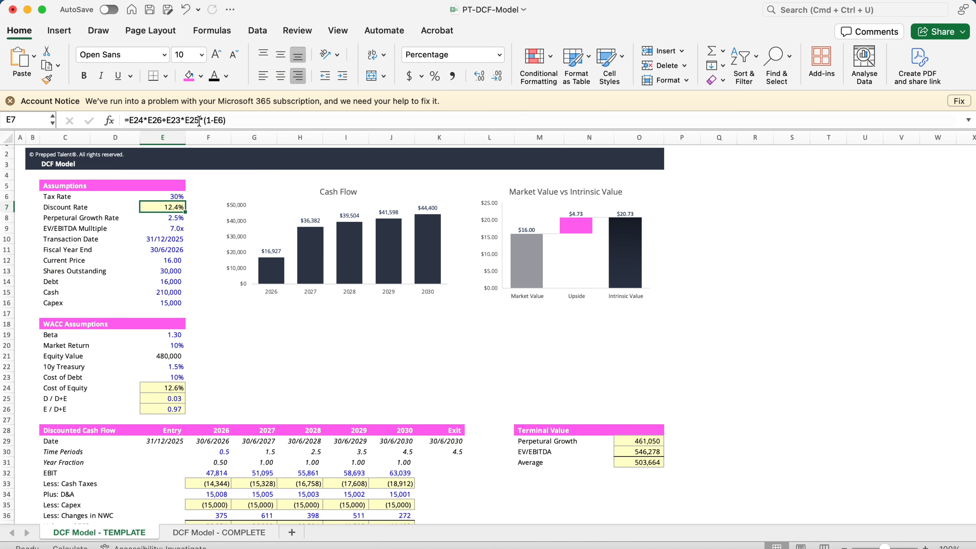
{"action": "left_click_drag", "start_coordinate": [200, 120], "coordinate": [289, 120]}
{"action": "left_click", "coordinate": [289, 119]}
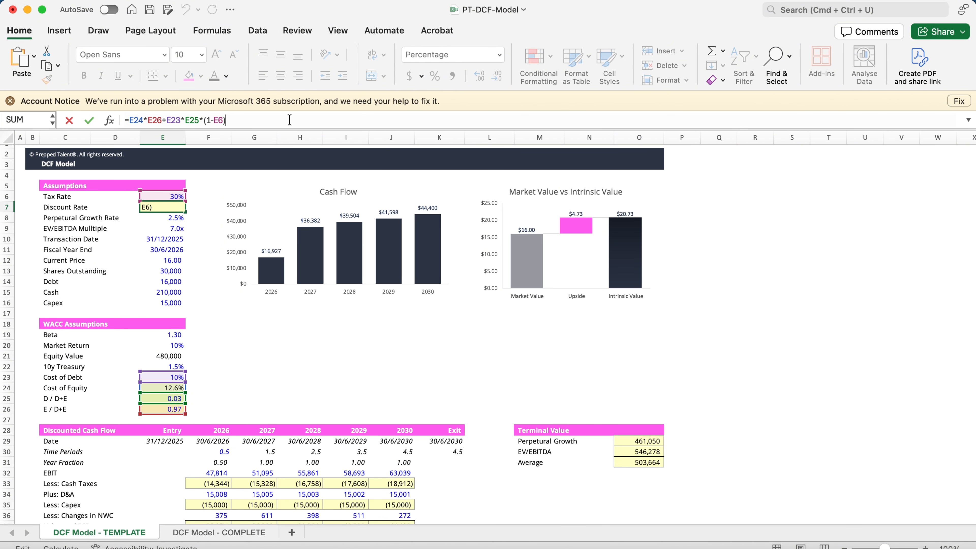
{"action": "key", "text": "ctrl+Return"}
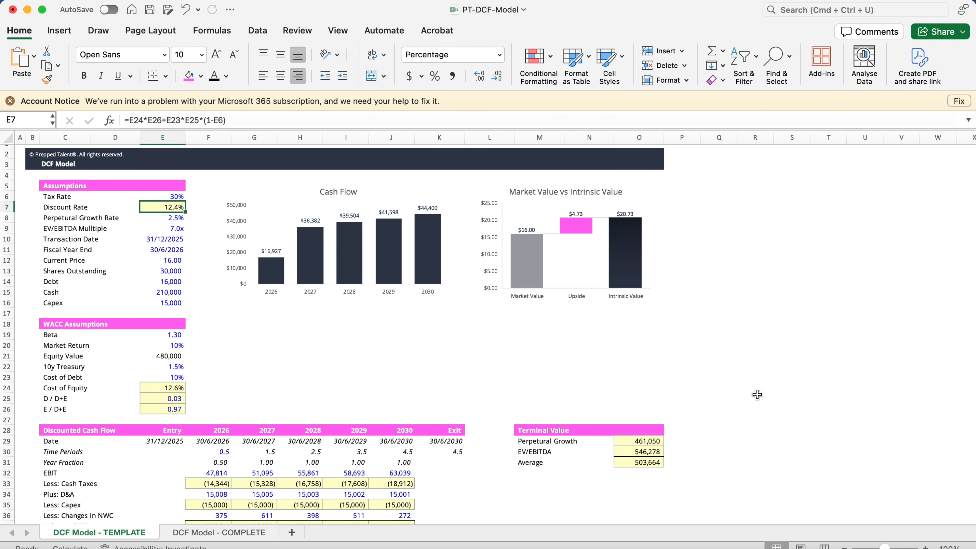
{"action": "left_click", "coordinate": [646, 442]}
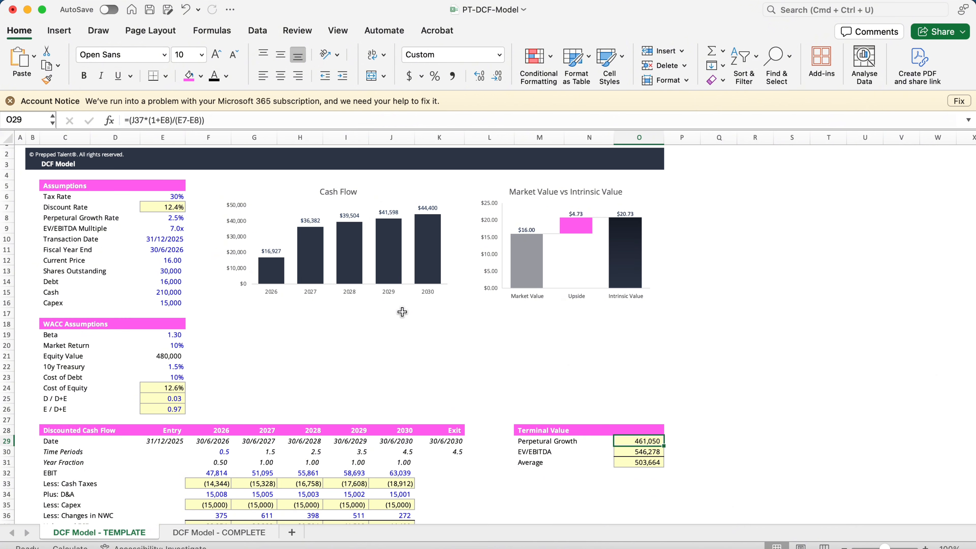
{"action": "scroll", "coordinate": [399, 312], "scroll_direction": "down", "scroll_amount": 10}
{"action": "scroll", "coordinate": [316, 348], "scroll_direction": "up", "scroll_amount": 10}
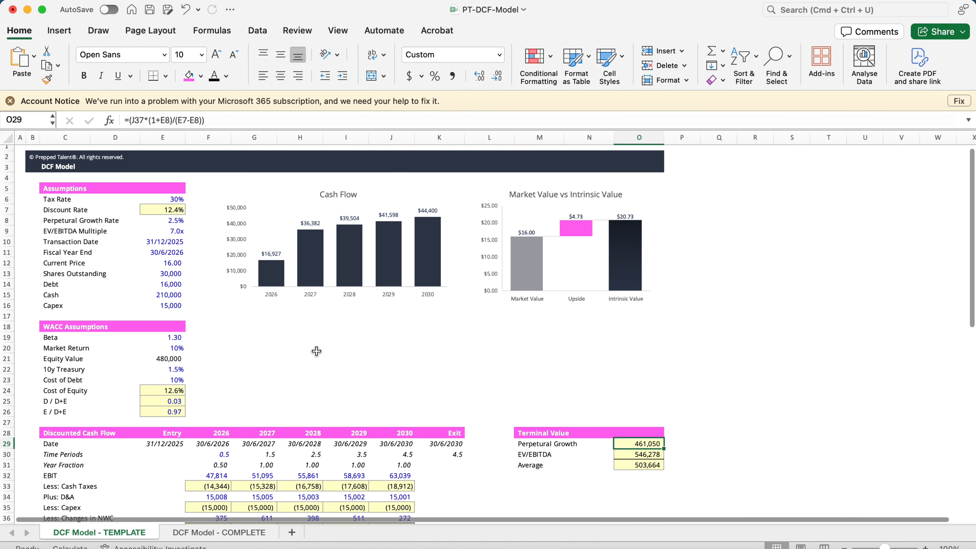
Compare the template with the DCF Model - COMPLETE sheet, then examine the template's EBIT row for 2026 to 2030
{"action": "left_click", "coordinate": [244, 529]}
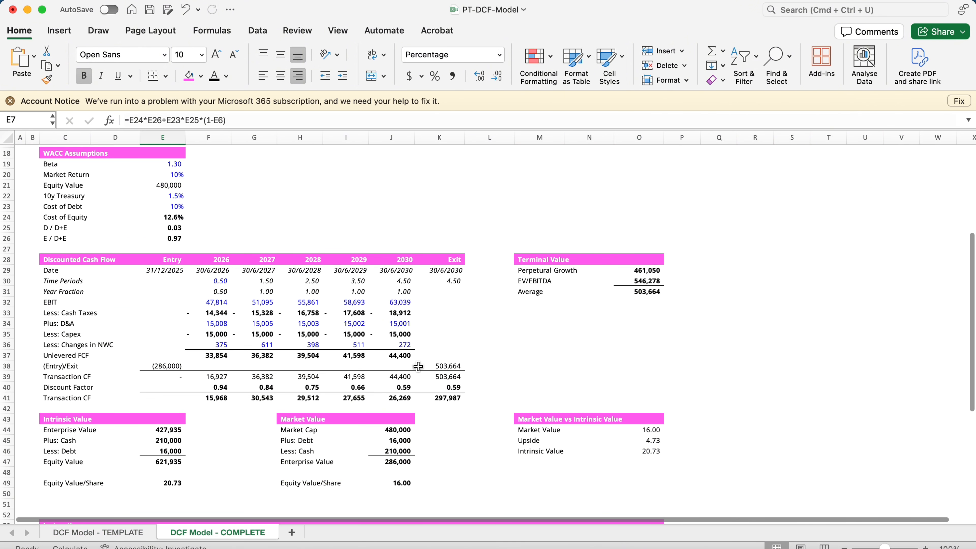
{"action": "scroll", "coordinate": [418, 367], "scroll_direction": "up", "scroll_amount": 3}
{"action": "scroll", "coordinate": [418, 366], "scroll_direction": "up", "scroll_amount": 5}
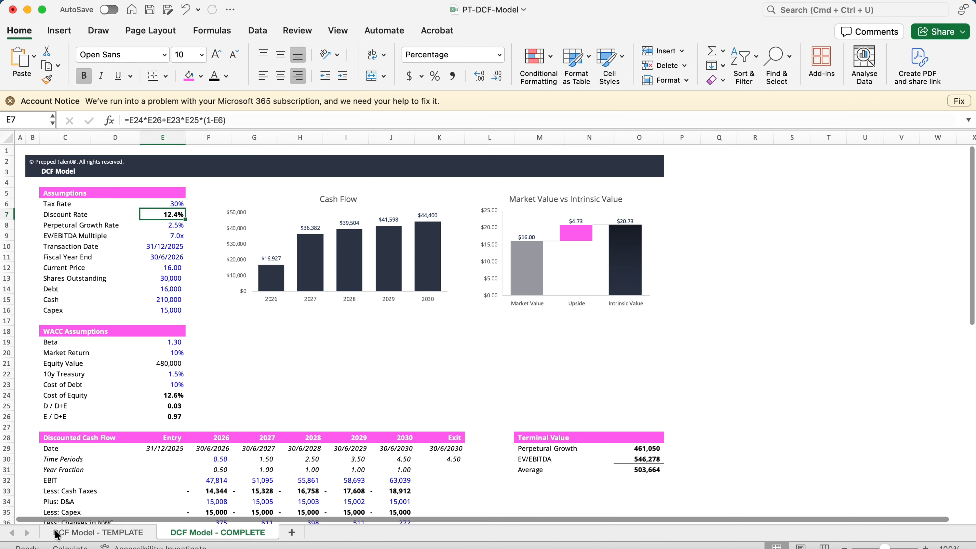
{"action": "left_click", "coordinate": [83, 525]}
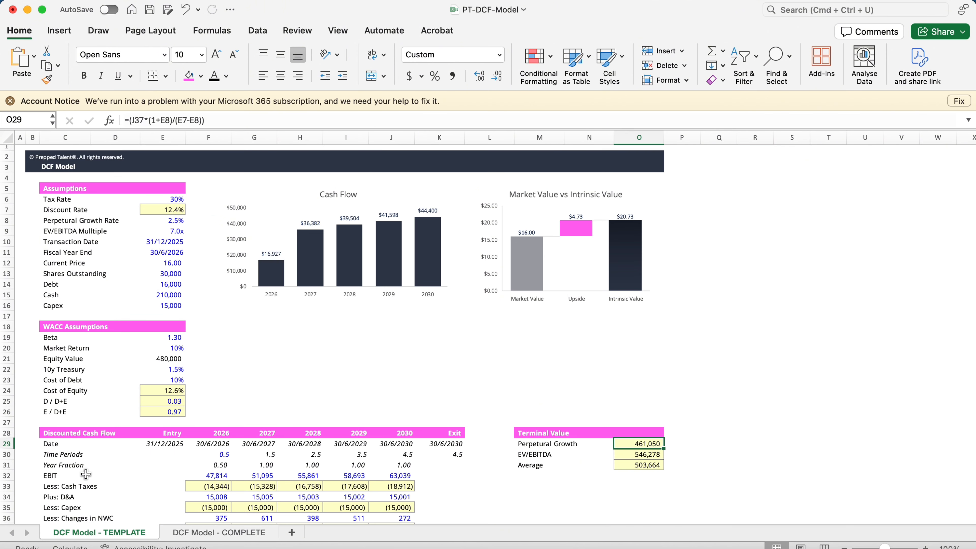
{"action": "left_click_drag", "start_coordinate": [61, 479], "coordinate": [399, 476]}
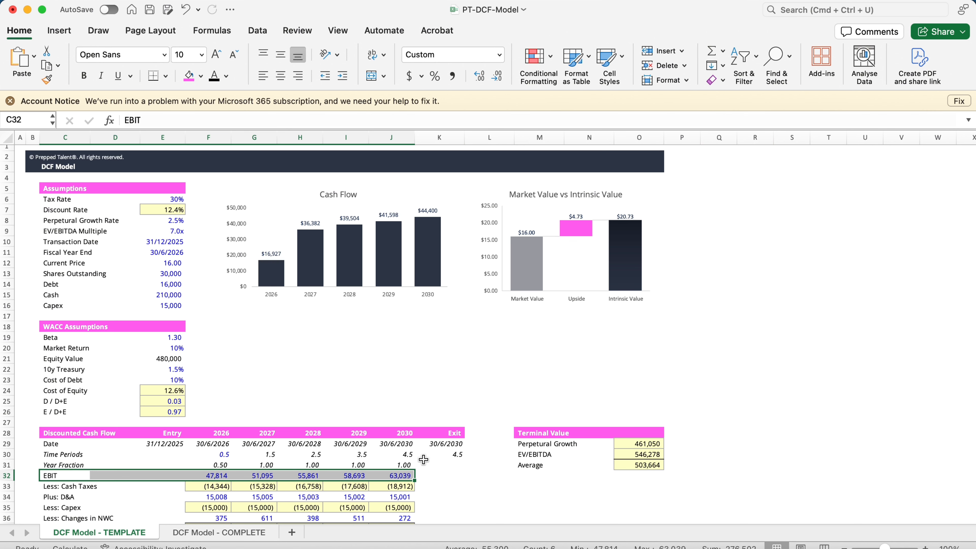
{"action": "left_click", "coordinate": [455, 474]}
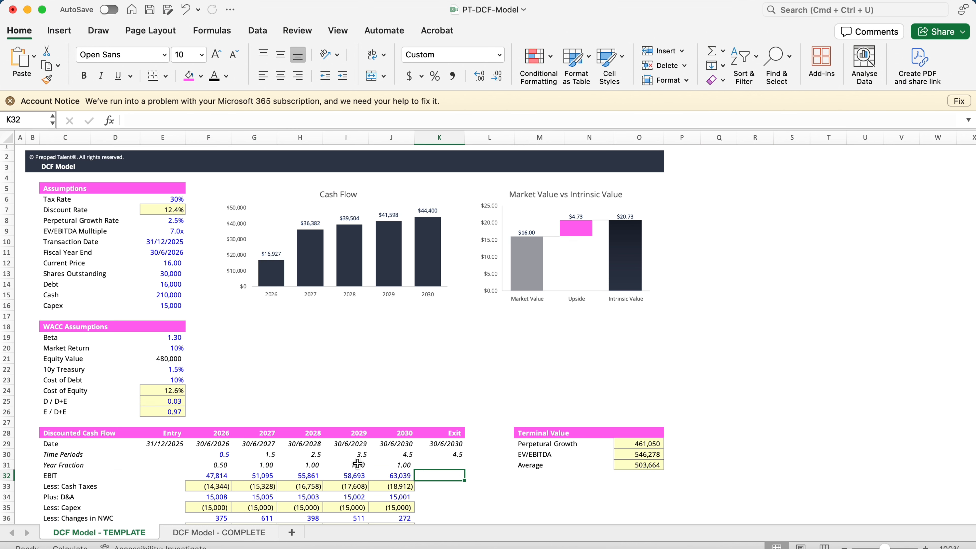